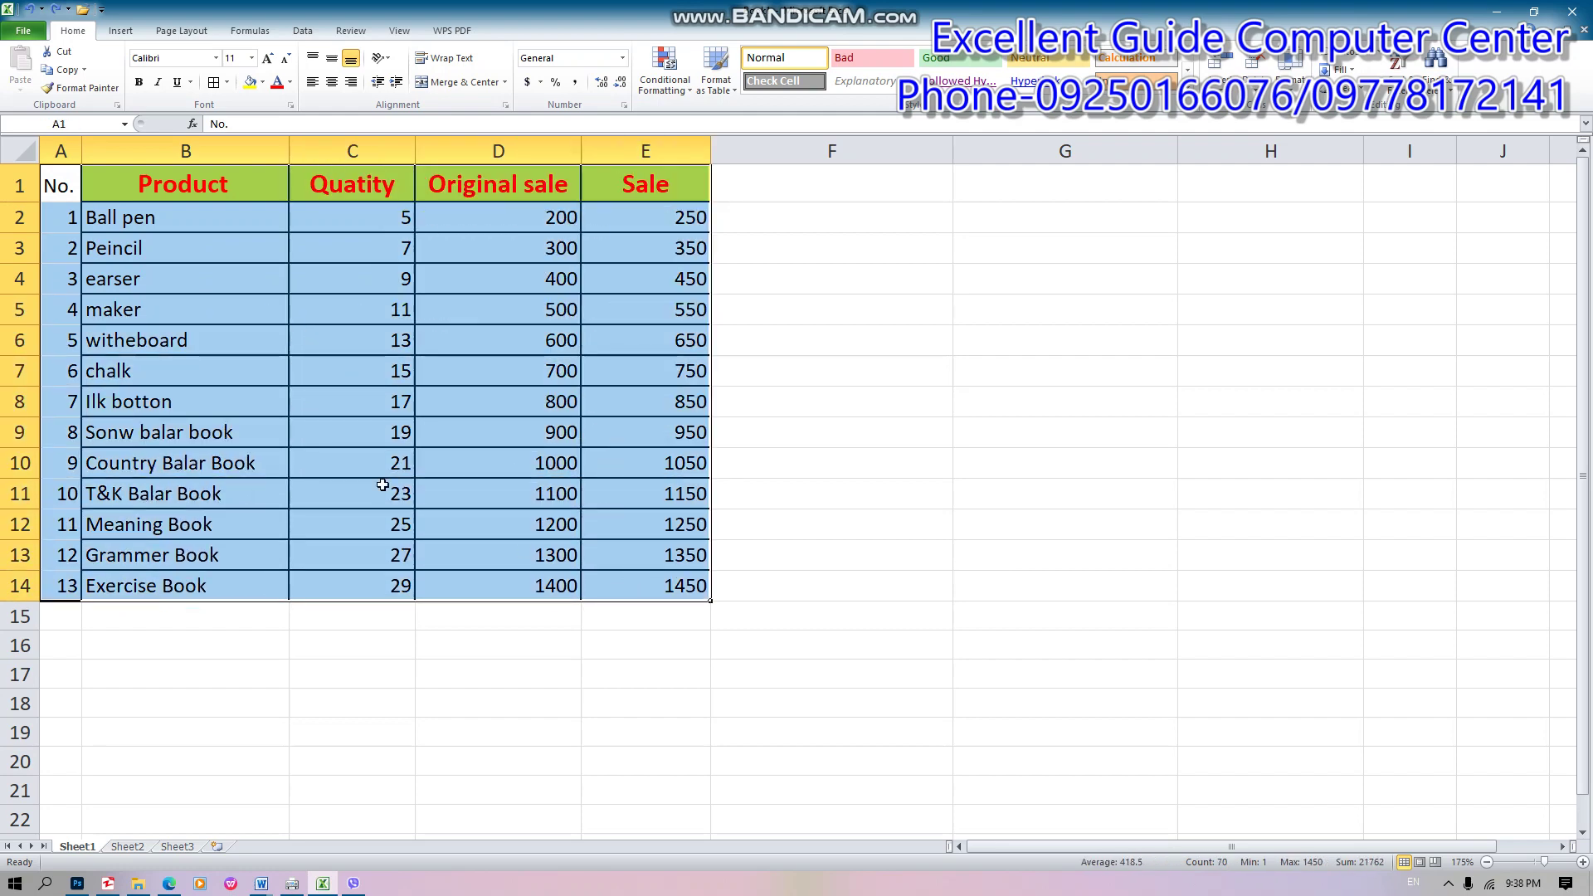
Copy the product table A1:E14 from Sheet1 and paste it into Sheet2 starting at cell A1
left_click(62, 70)
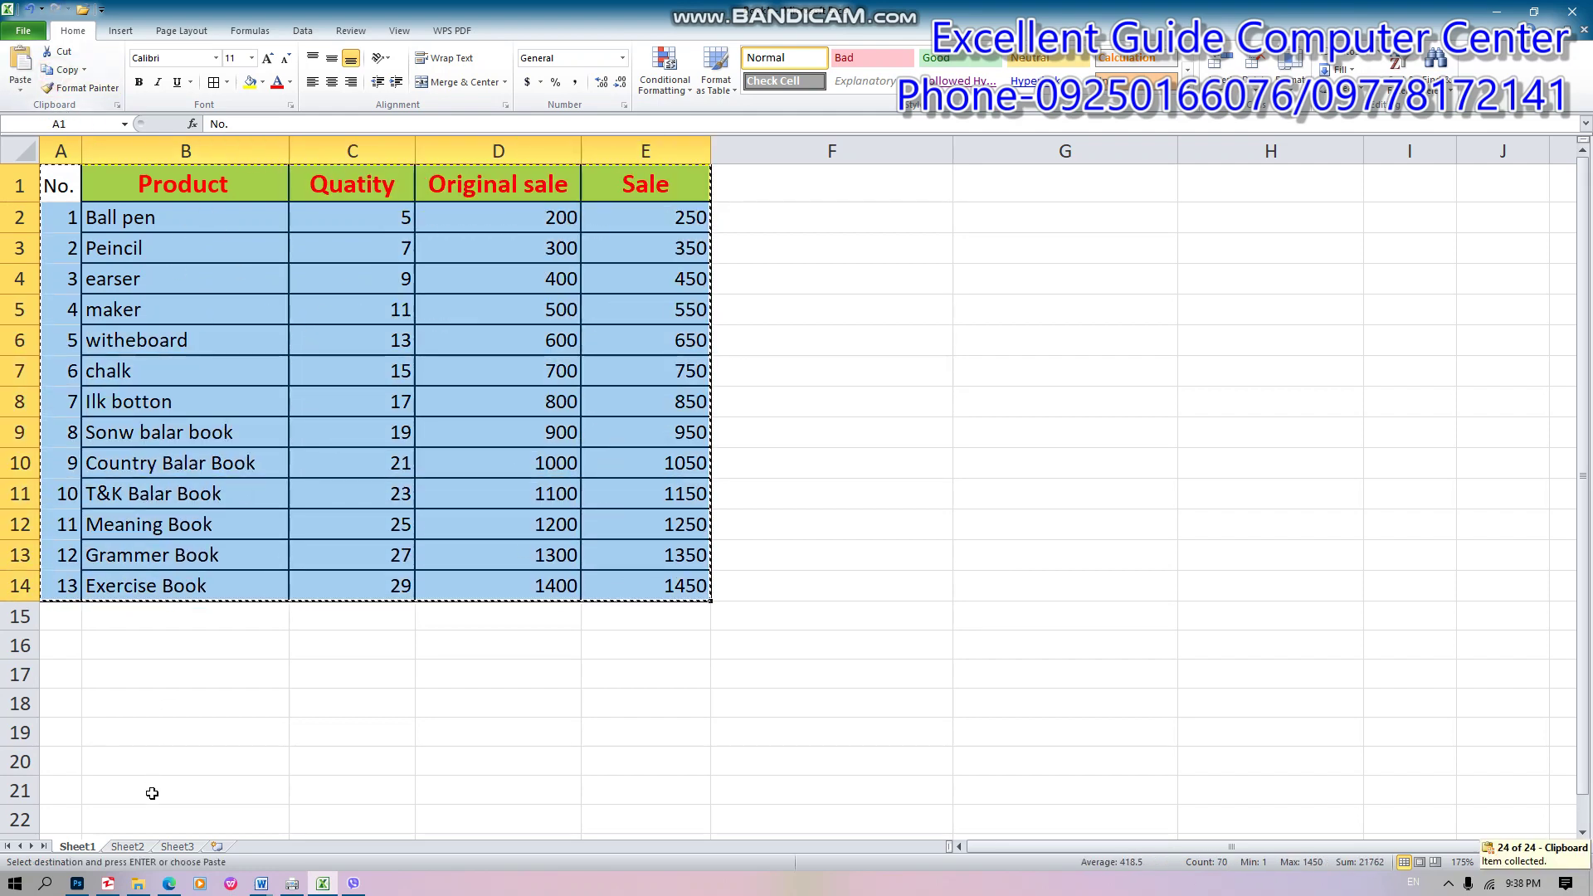
left_click(129, 847)
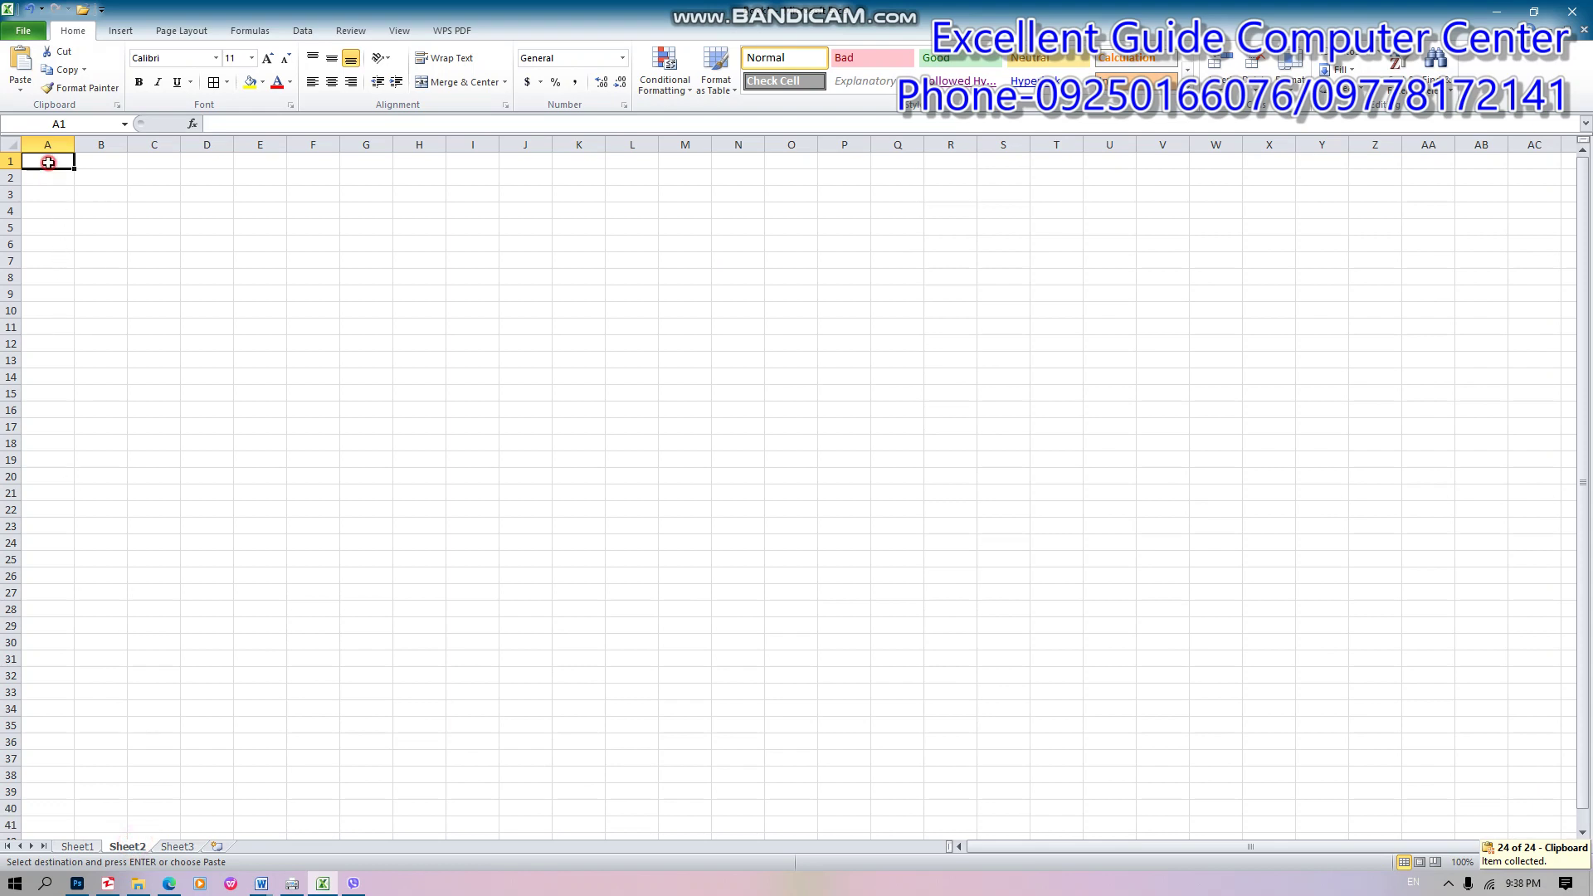
left_click(23, 75)
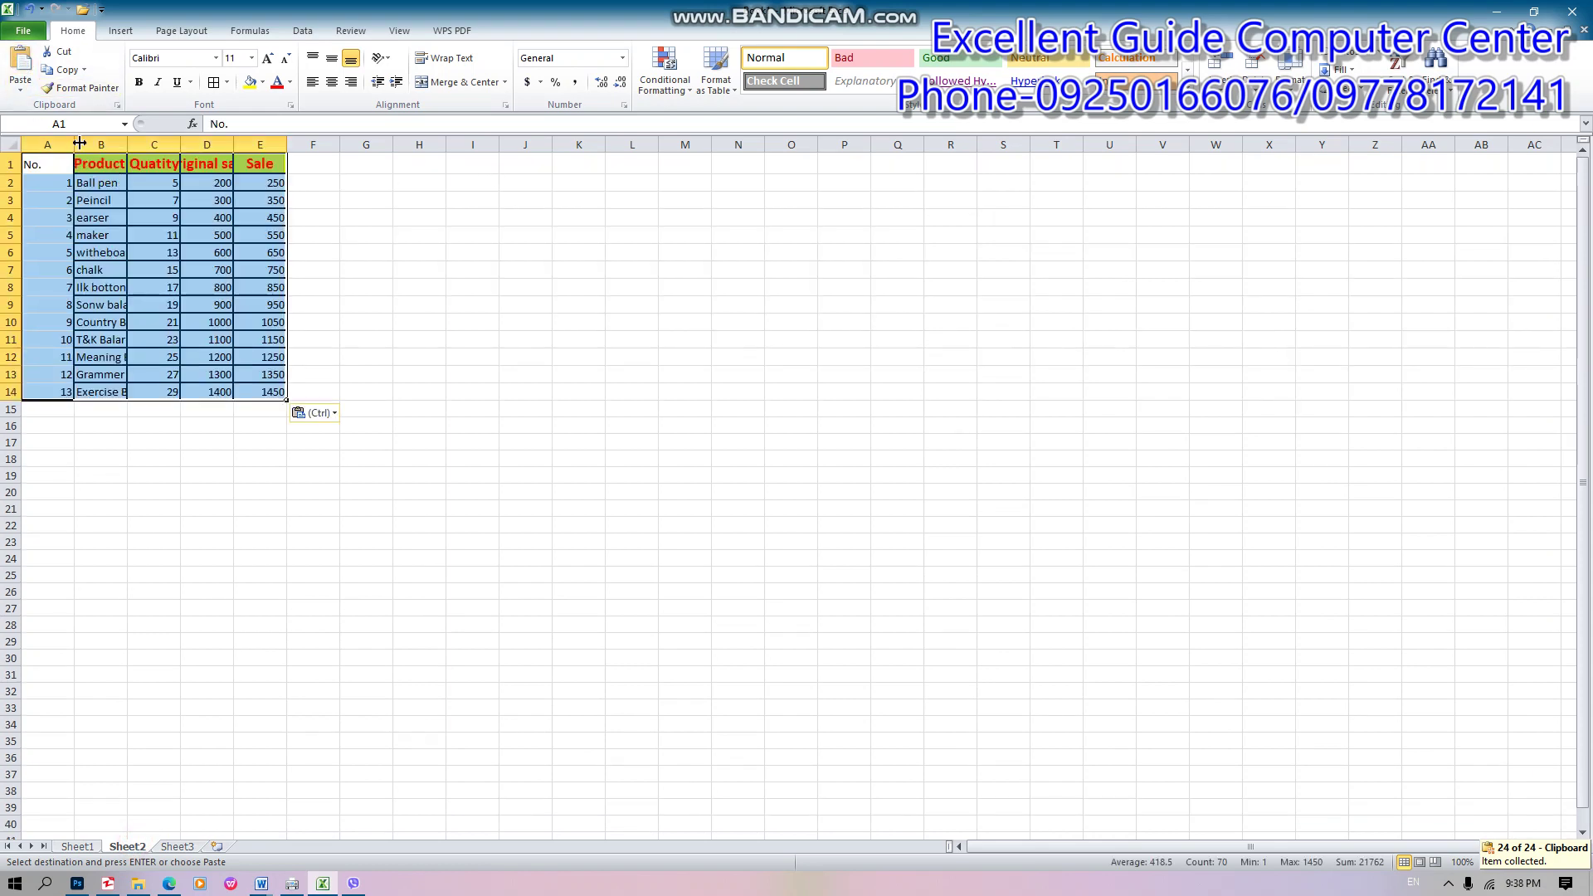
Widen the table columns on Sheet2 to fit the headings and product names, and select A1:E15
left_click_drag(77, 143, 332, 147)
left_click(336, 164)
left_click_drag(125, 145, 384, 162)
left_click_drag(64, 167, 519, 406)
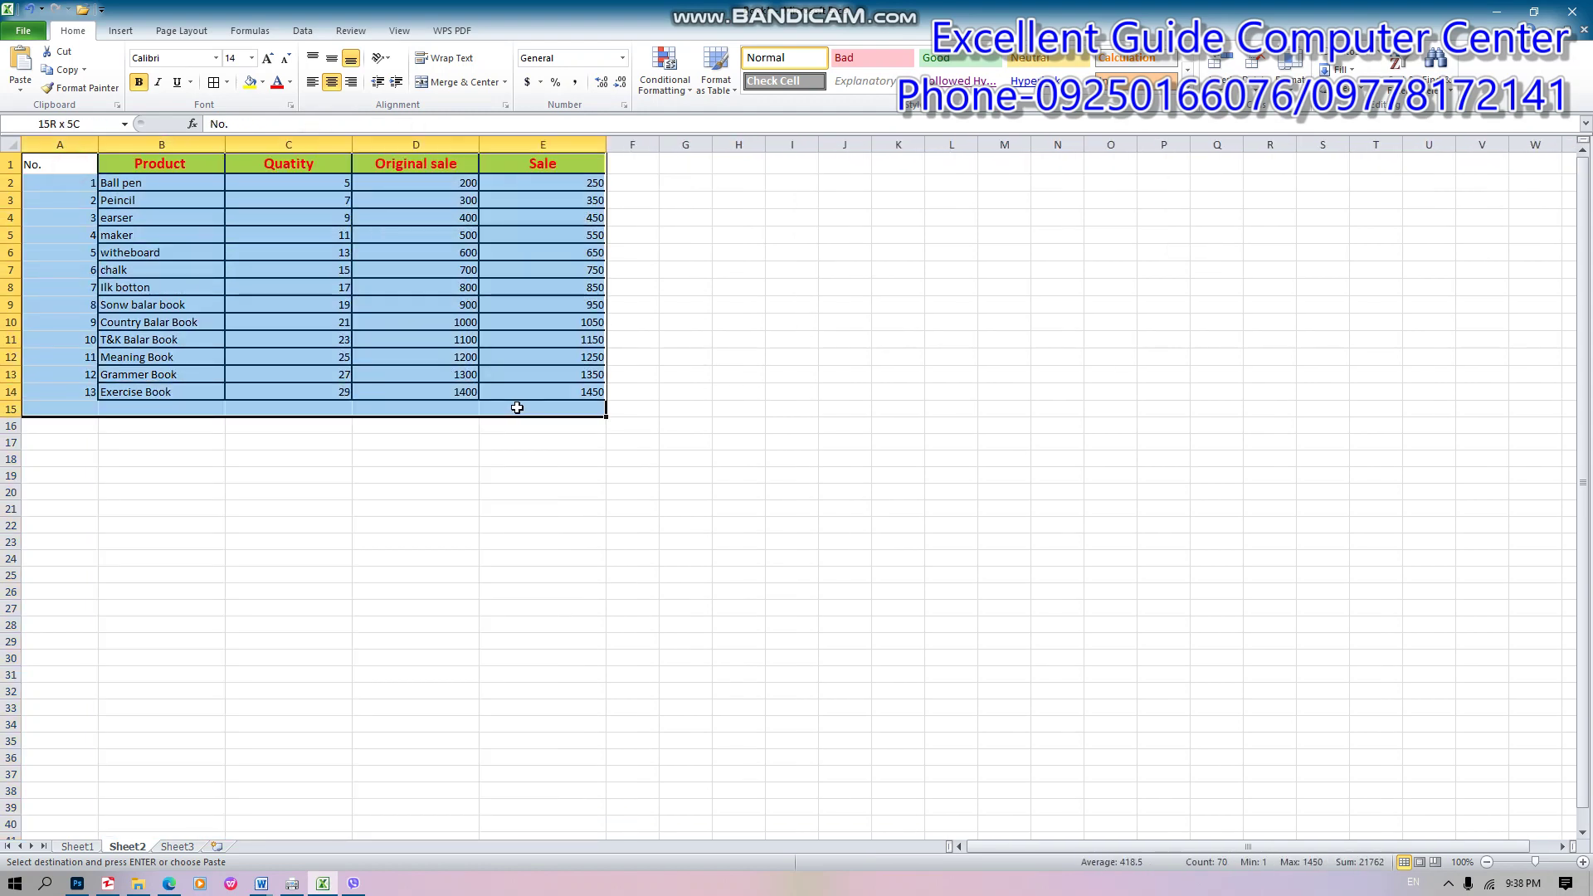
Create a copy of Sheet1 within Book1, placed before Sheet2
left_click(77, 847)
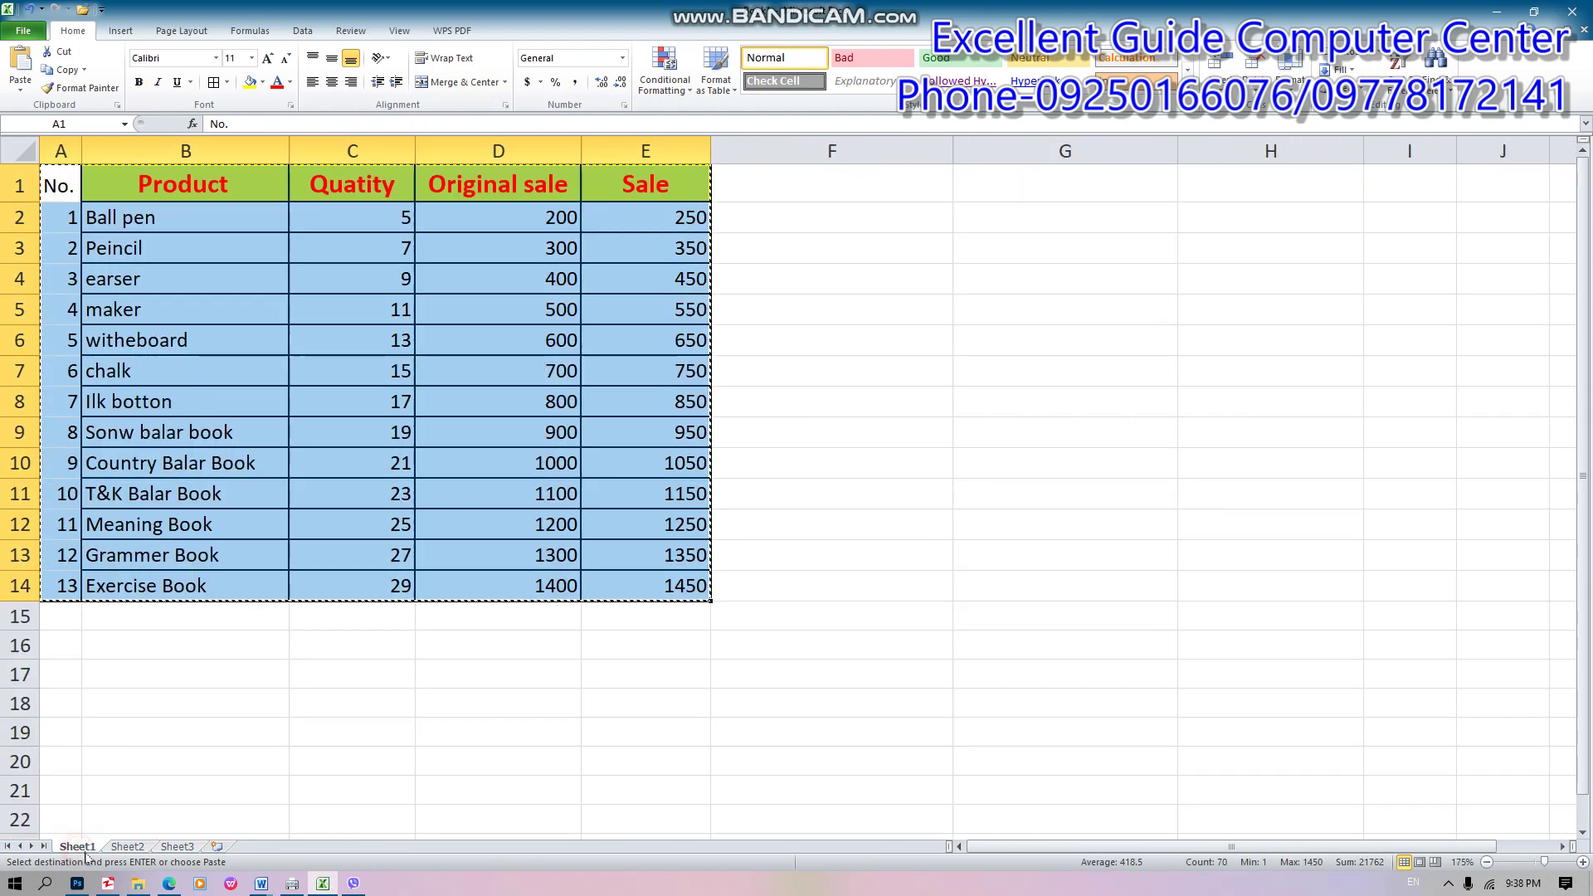
left_click(133, 847)
right_click(134, 851)
left_click(66, 844)
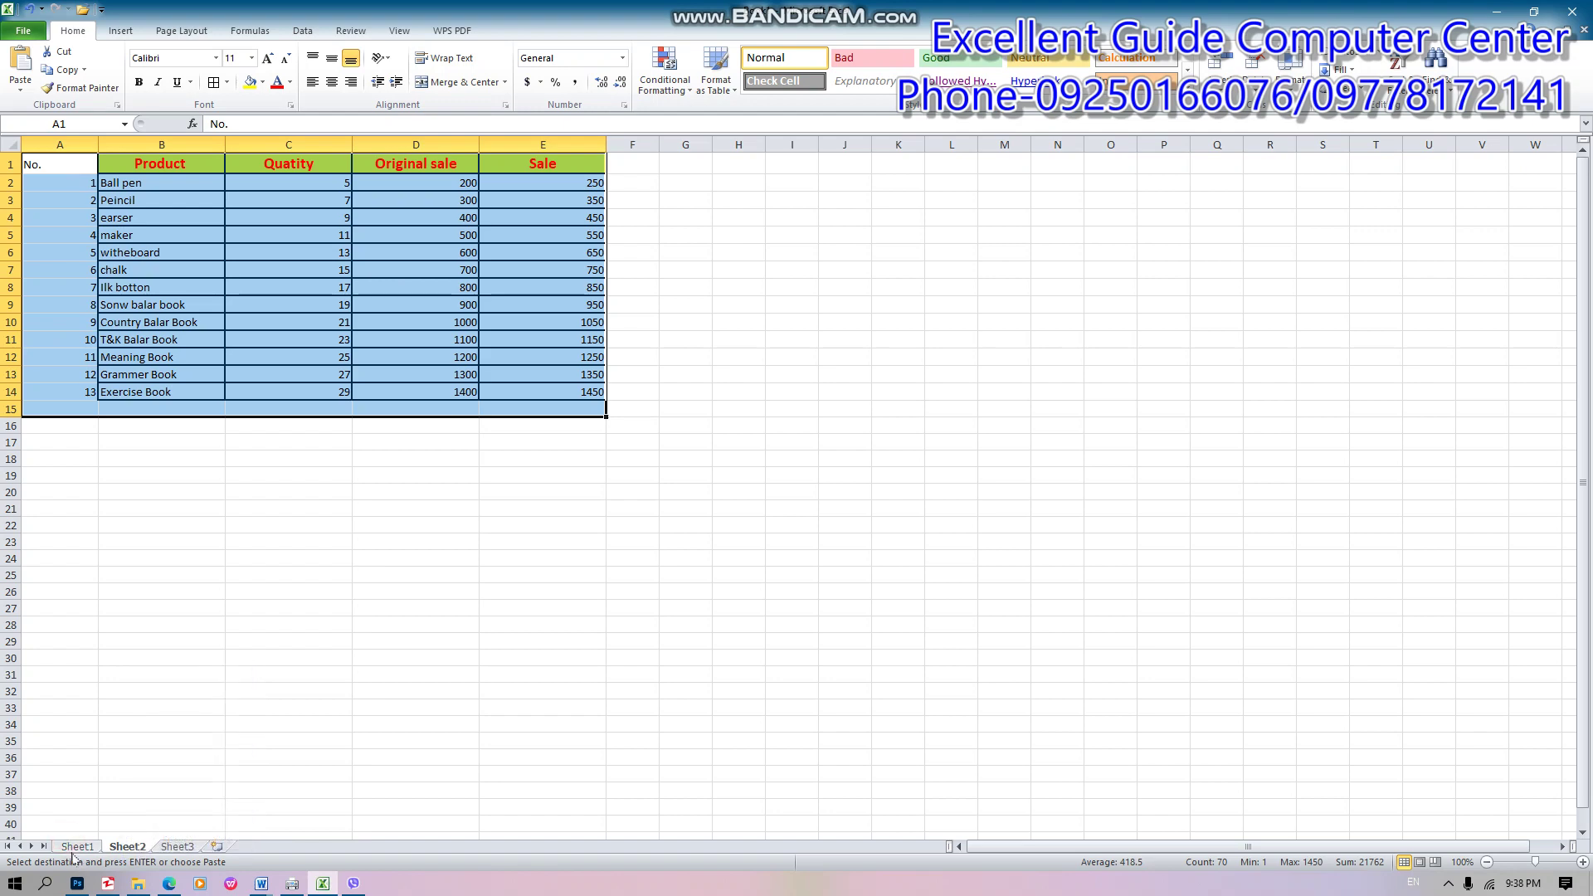
right_click(70, 847)
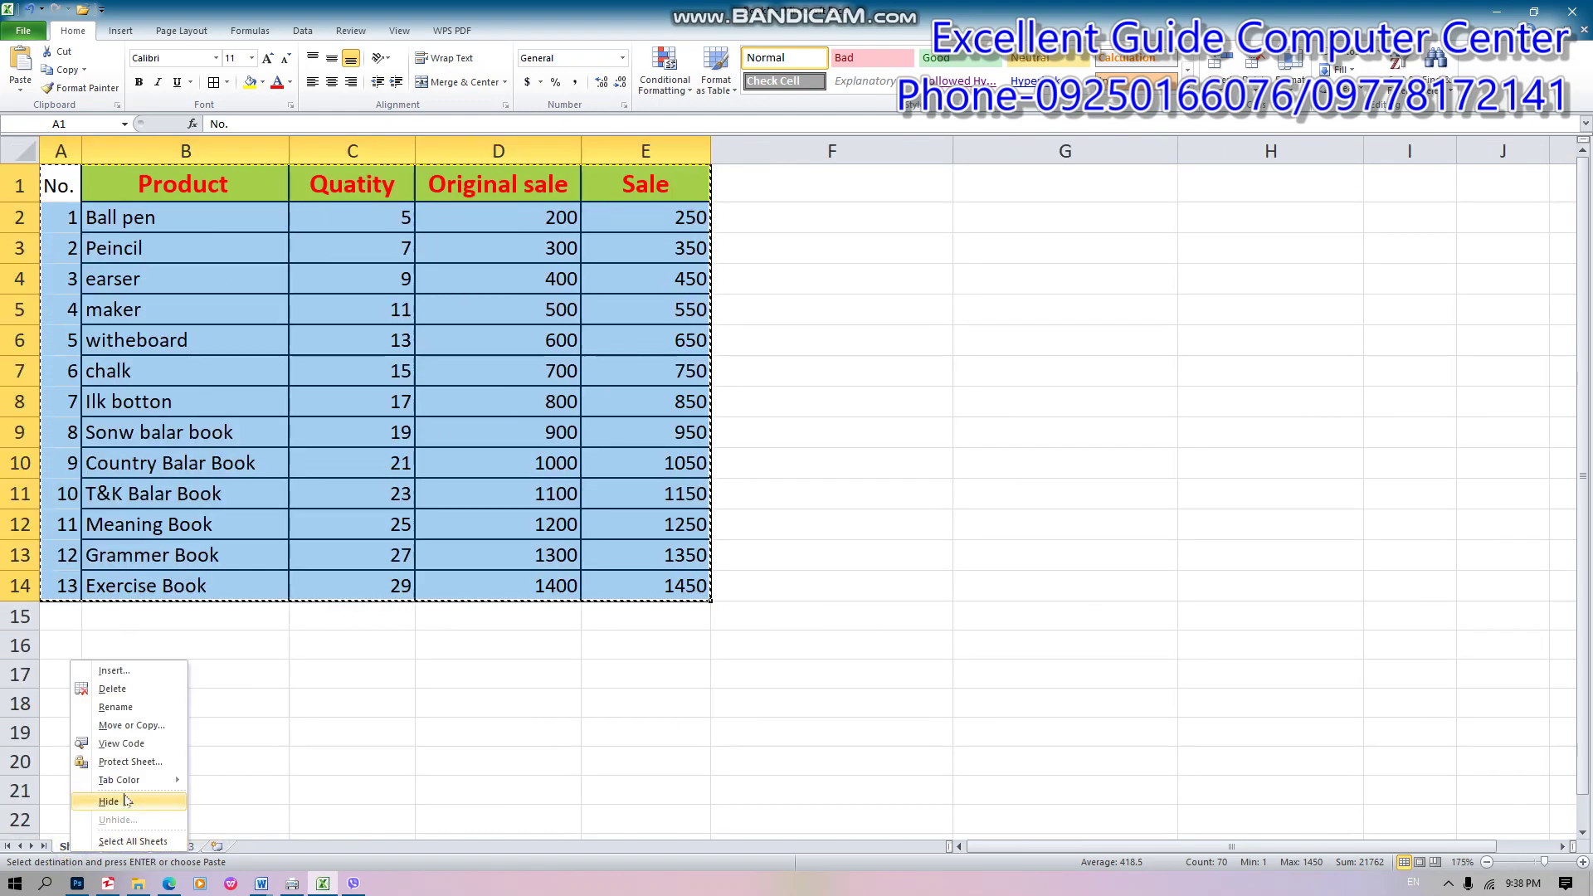
left_click(138, 724)
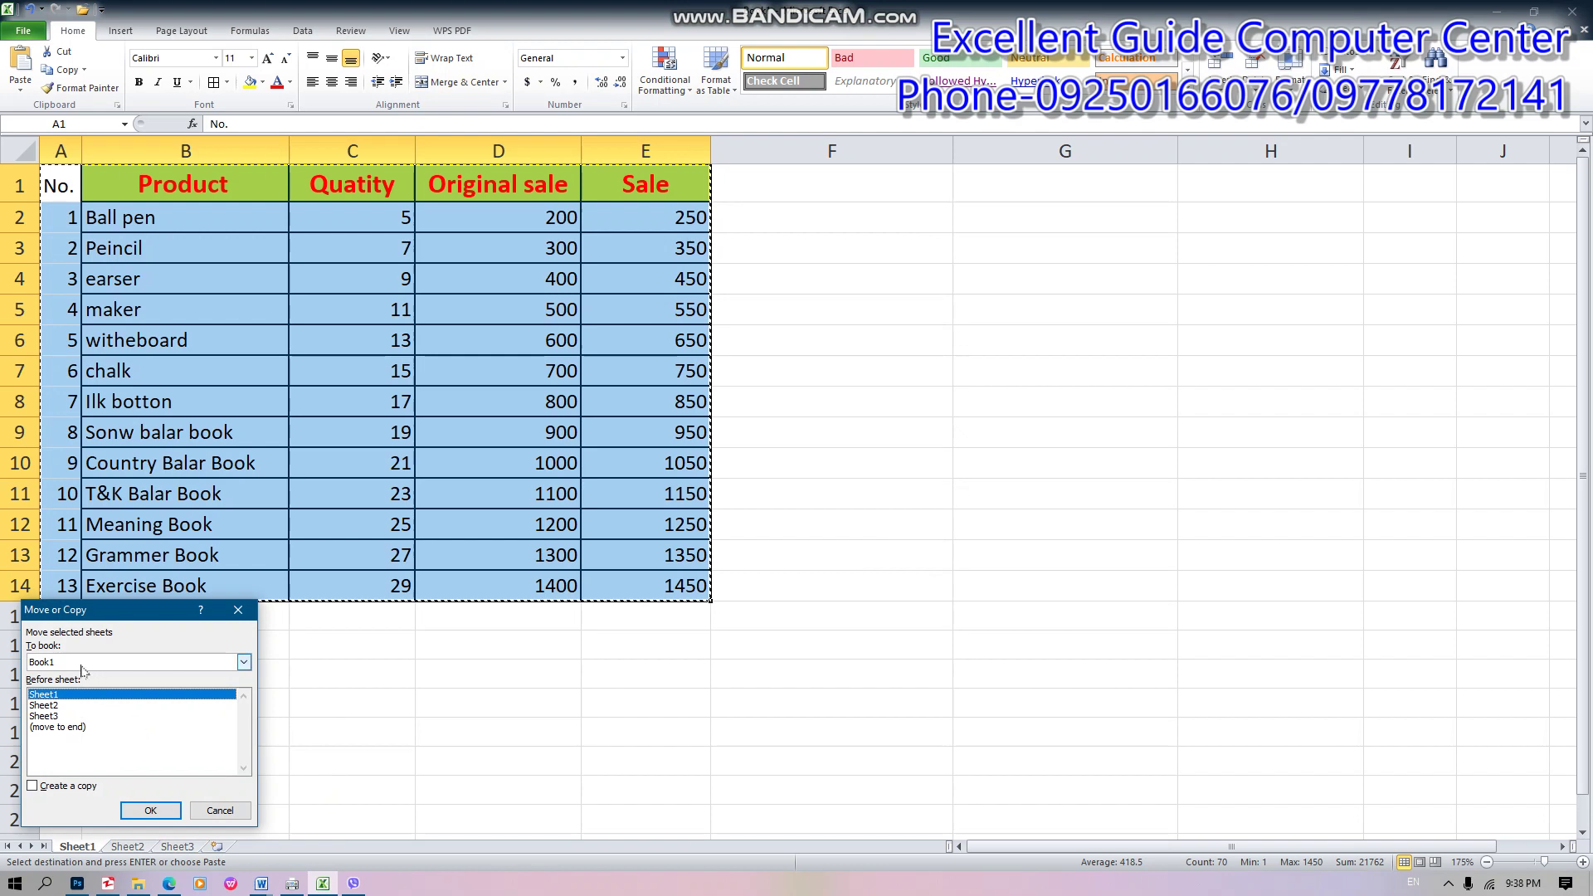
left_click(65, 716)
left_click(55, 705)
left_click(33, 786)
left_click(150, 811)
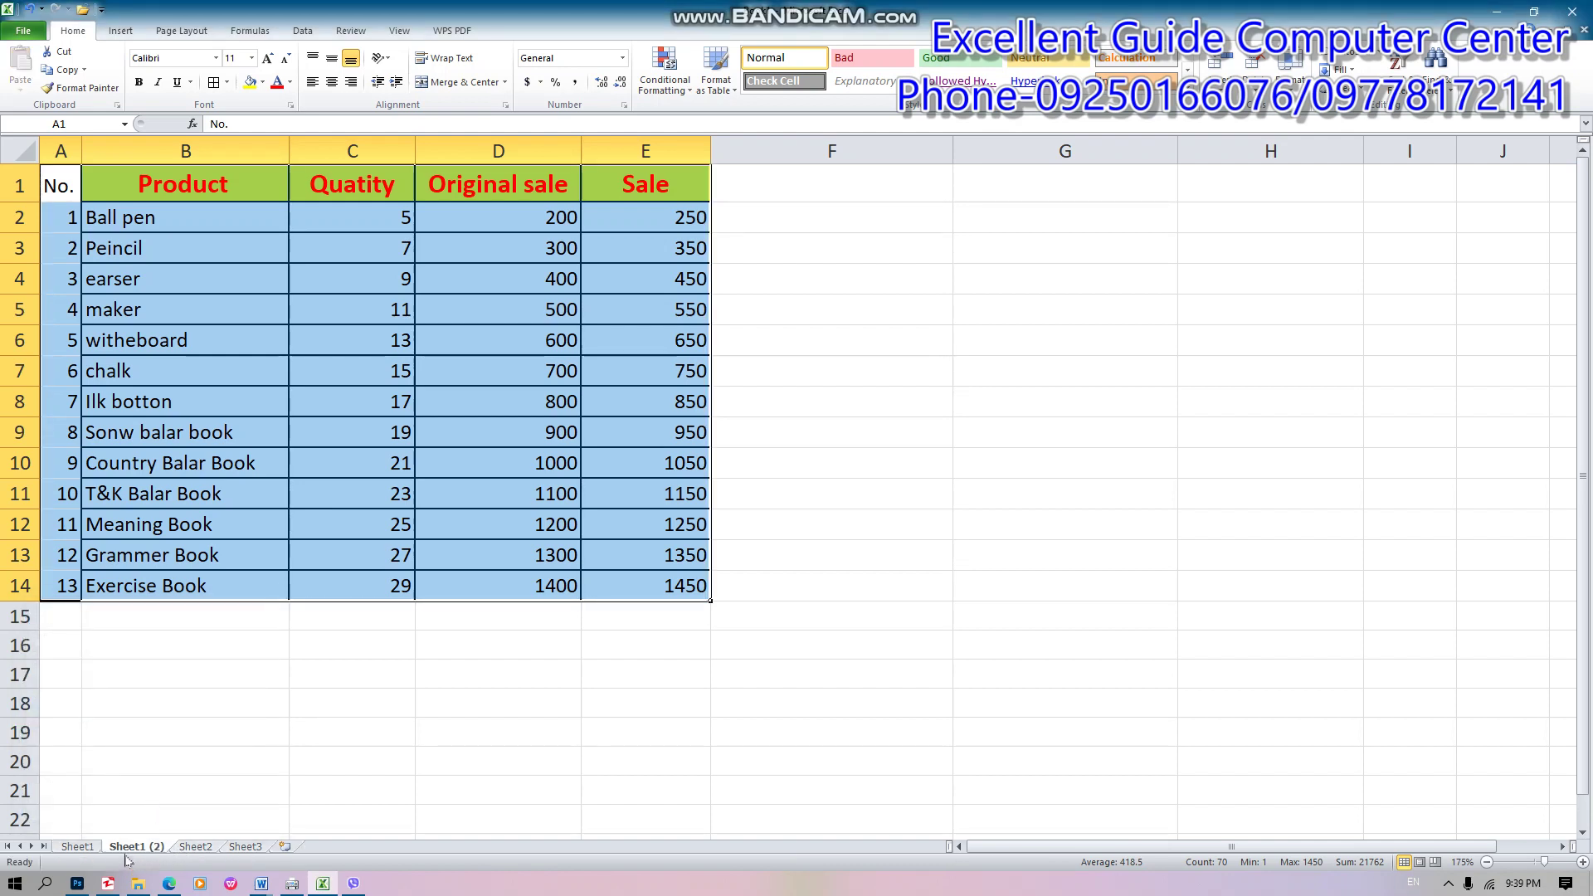
Delete the worksheets Sheet2 and Sheet3 from the workbook
left_click(192, 848)
right_click(193, 847)
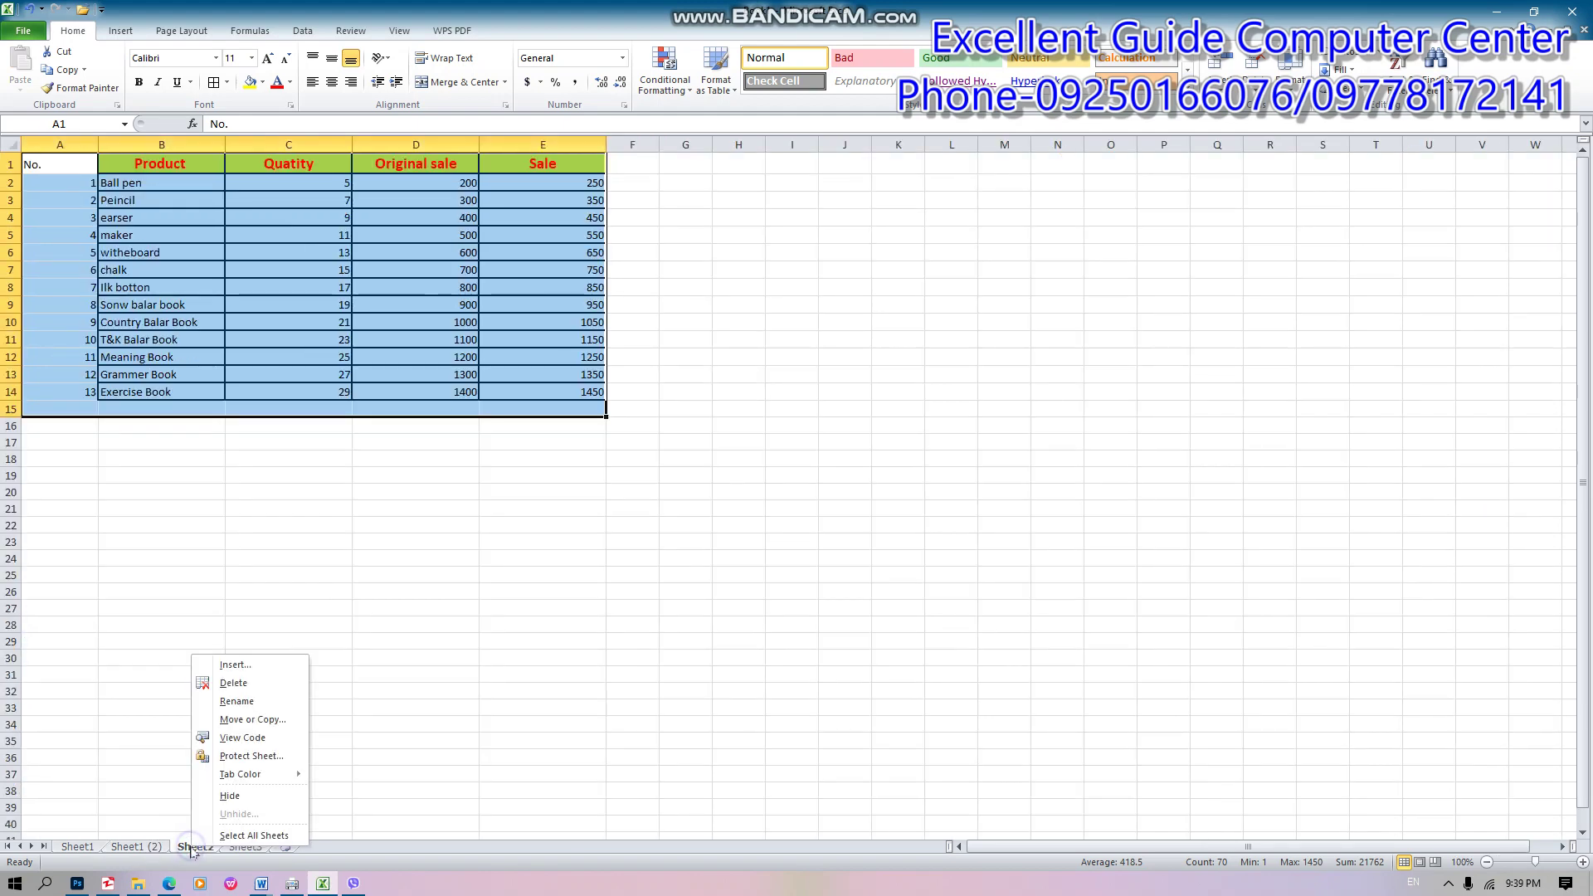
left_click(225, 684)
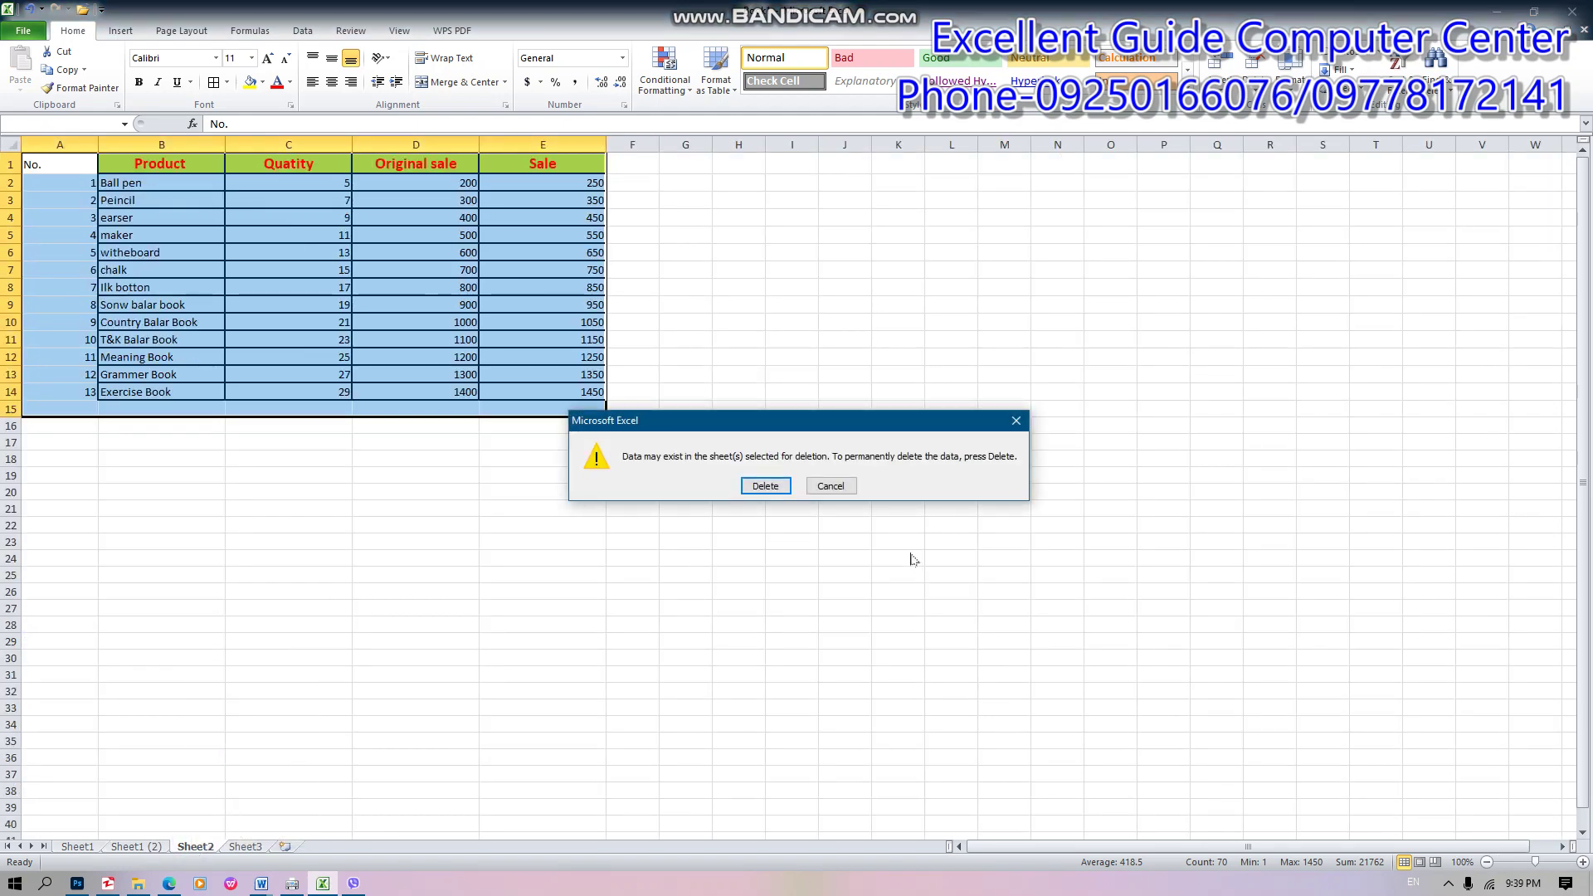
left_click(765, 485)
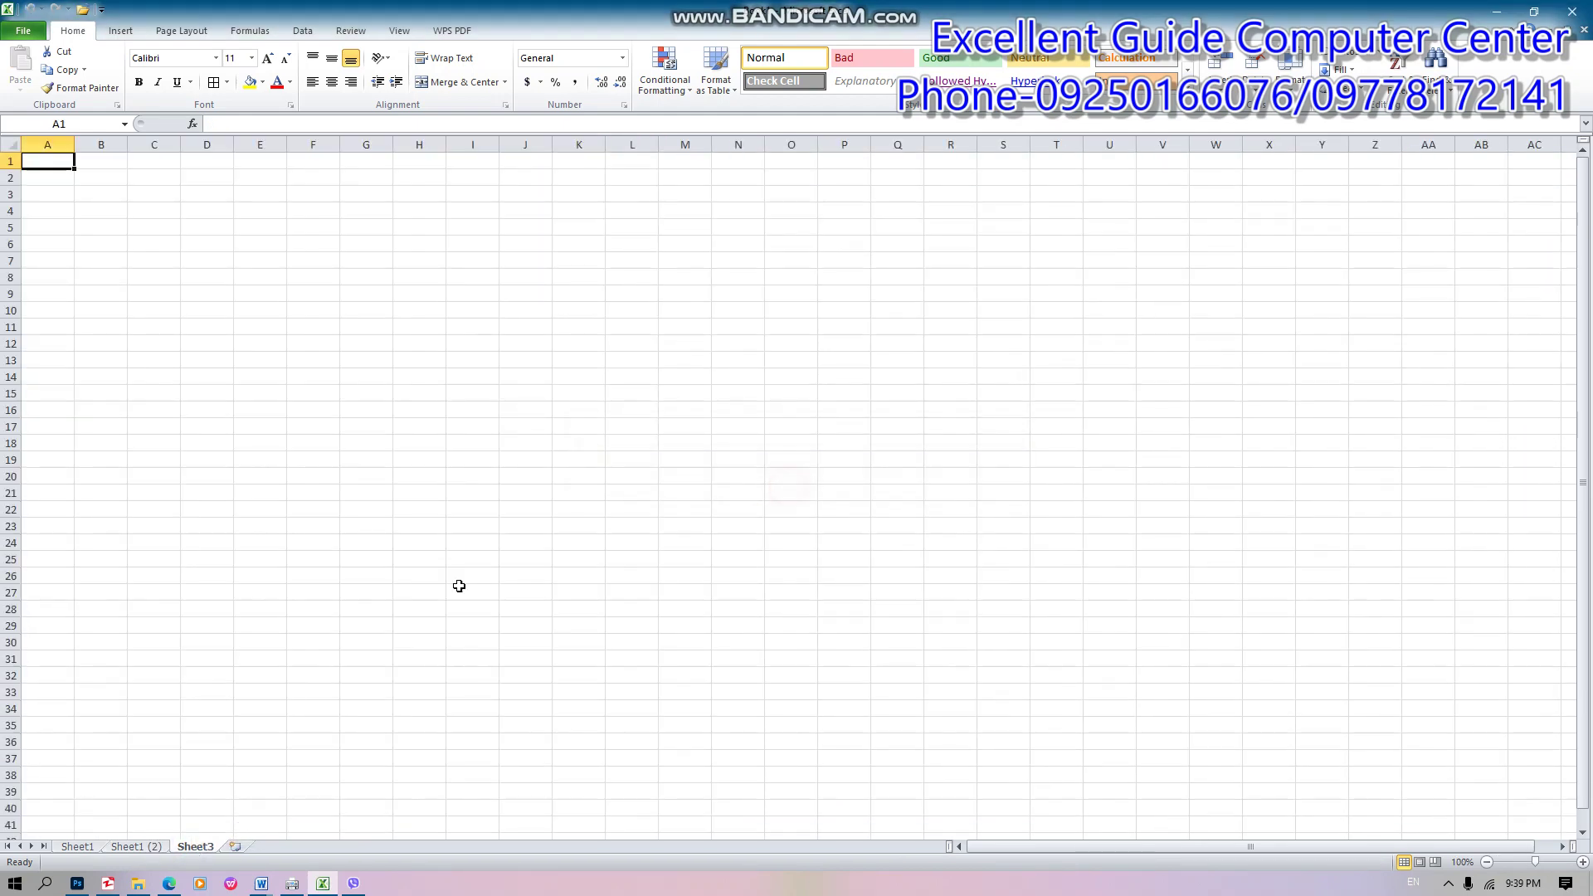
right_click(196, 847)
left_click(244, 684)
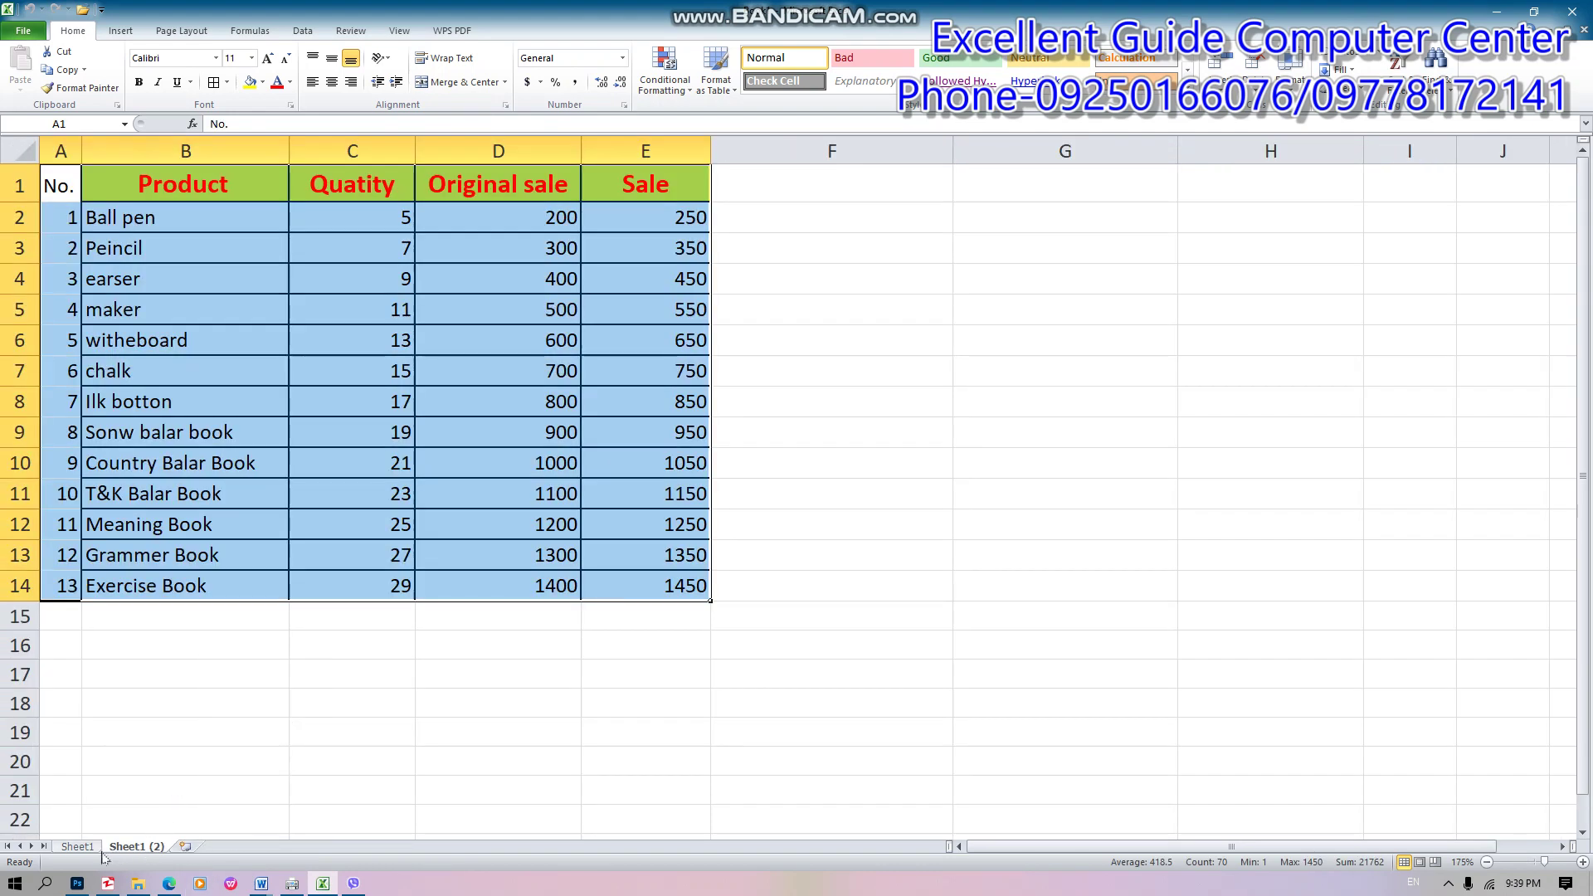
Move Sheet1 (2) to the end of Book1 without creating a copy
right_click(141, 845)
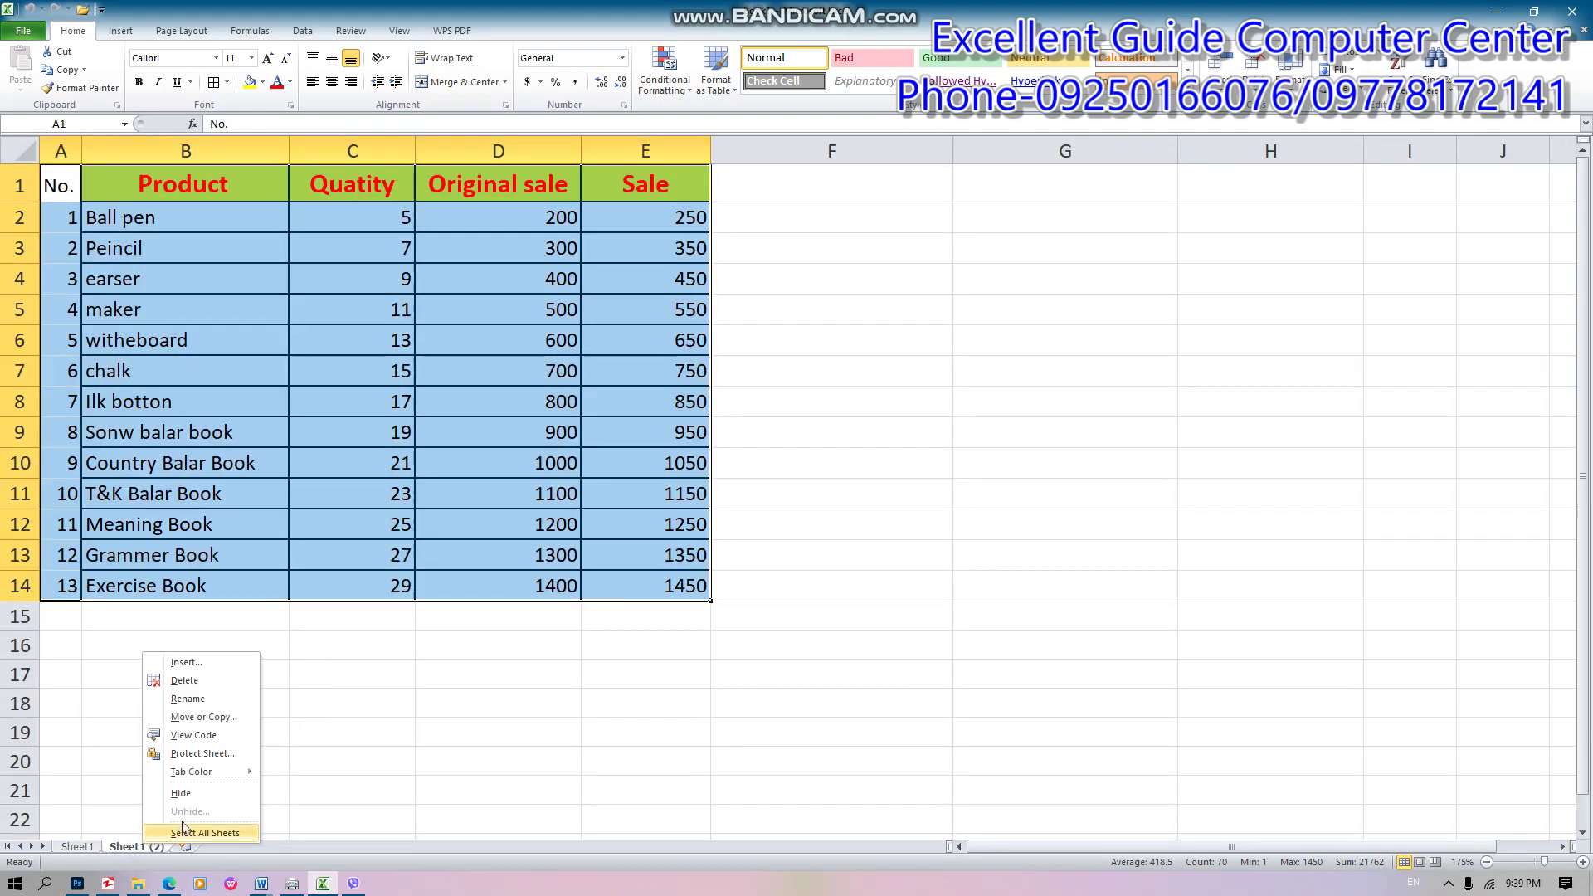
left_click(205, 719)
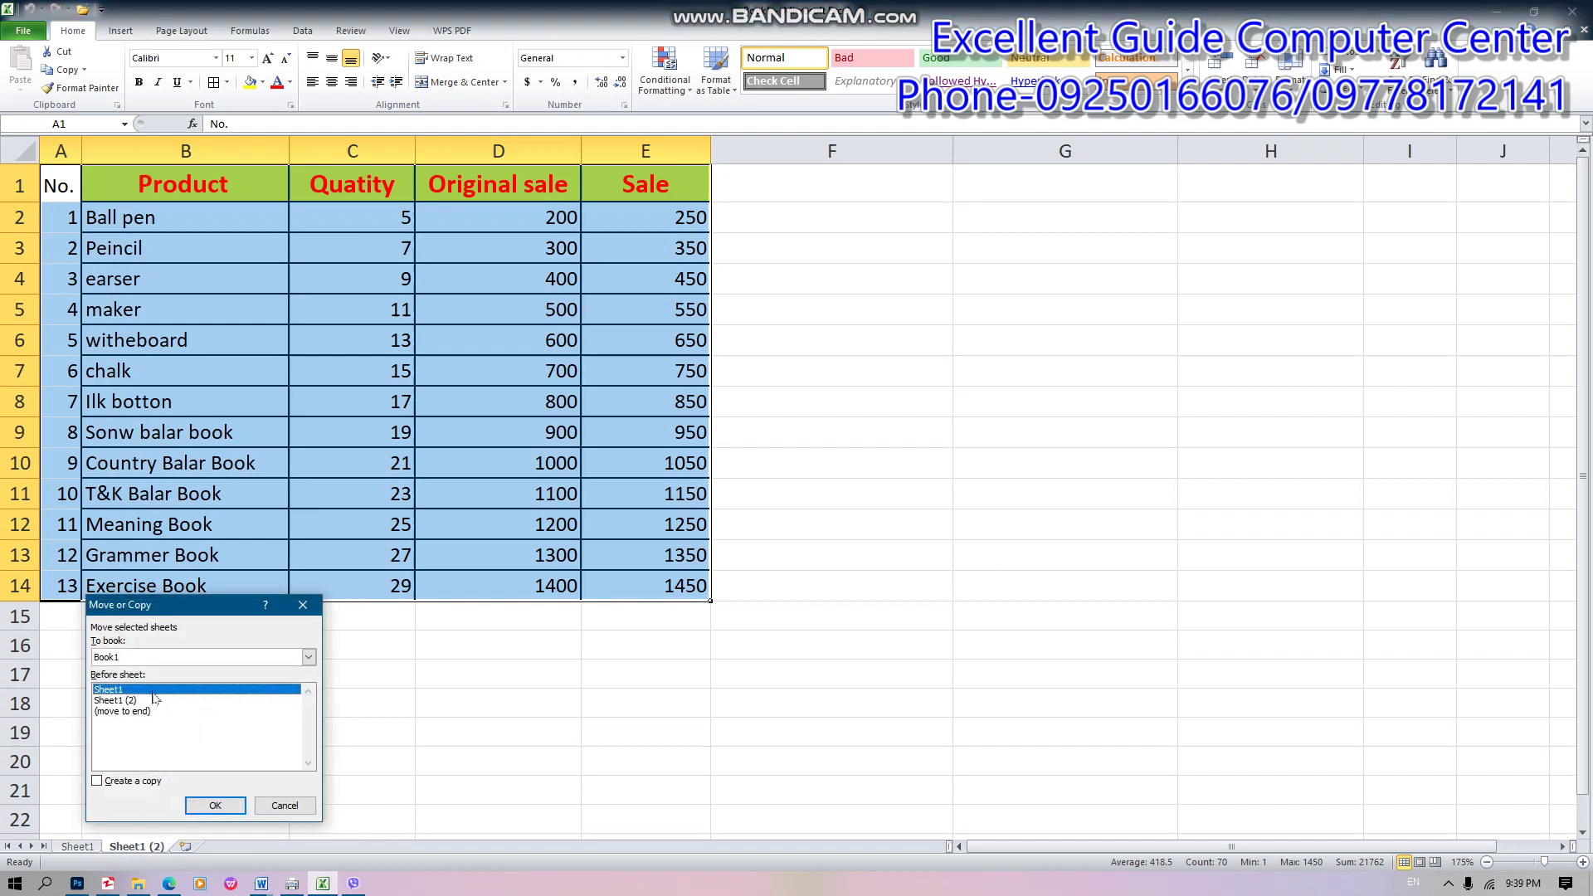
left_click(122, 657)
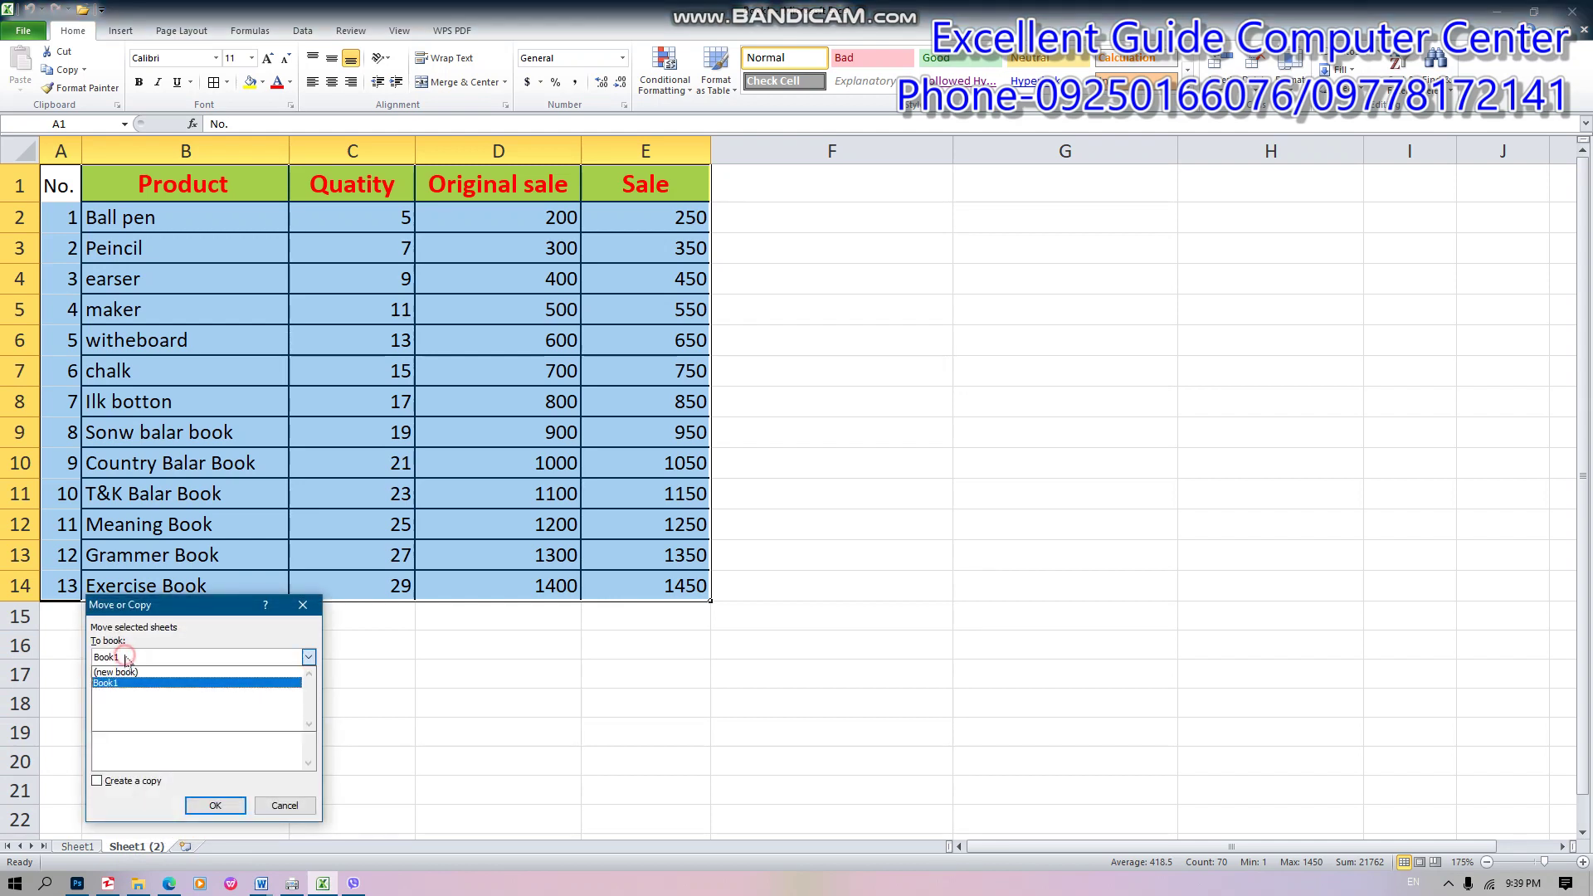
left_click(124, 655)
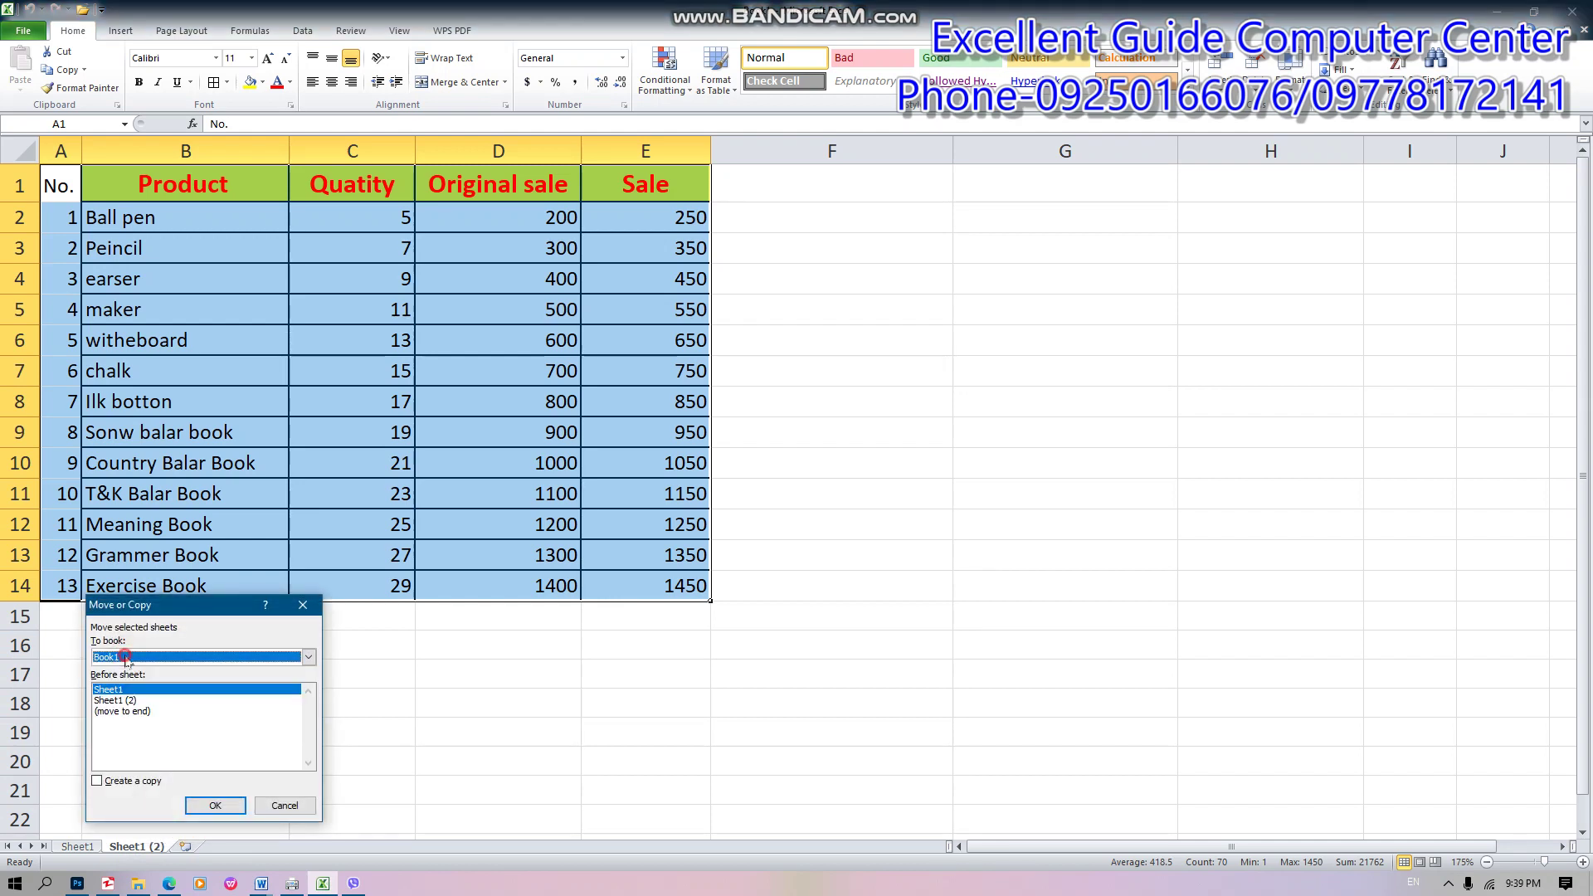
left_click(117, 701)
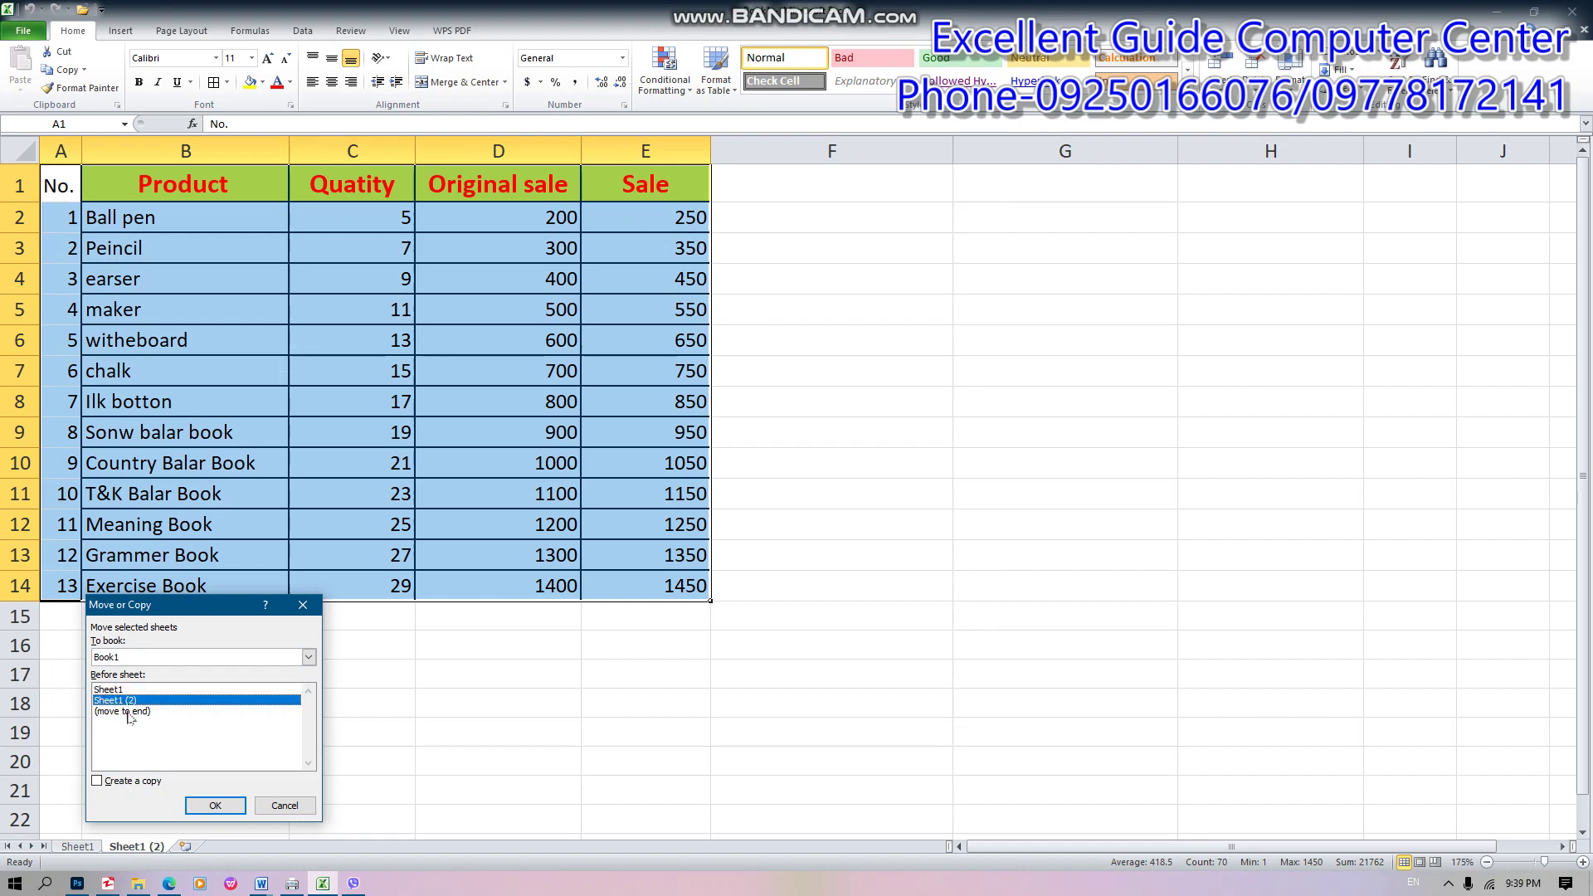
left_click(128, 712)
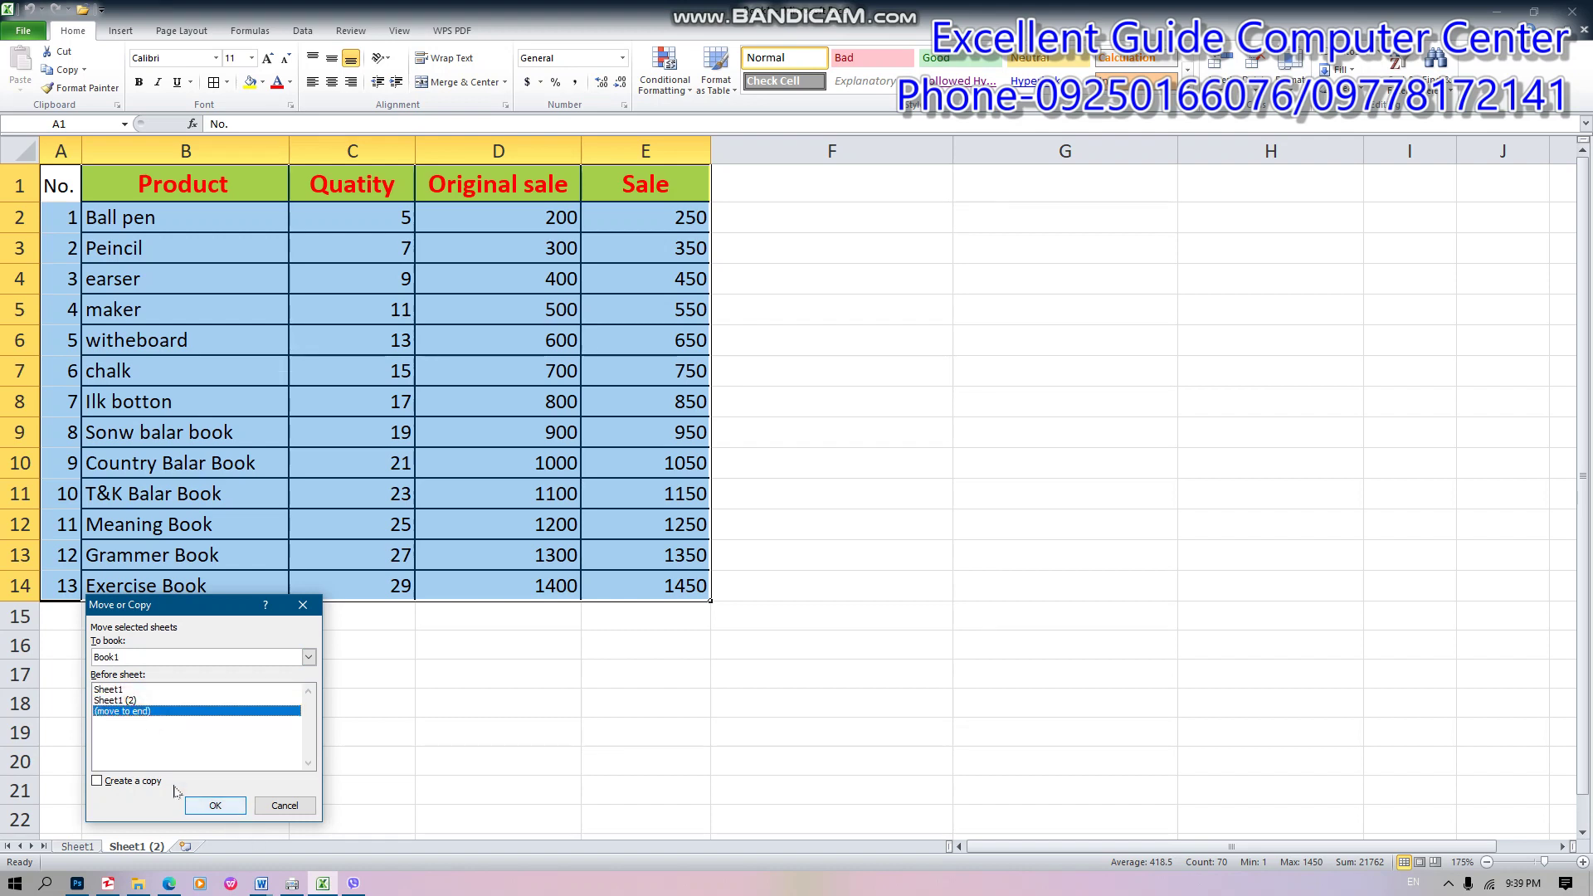
left_click(212, 806)
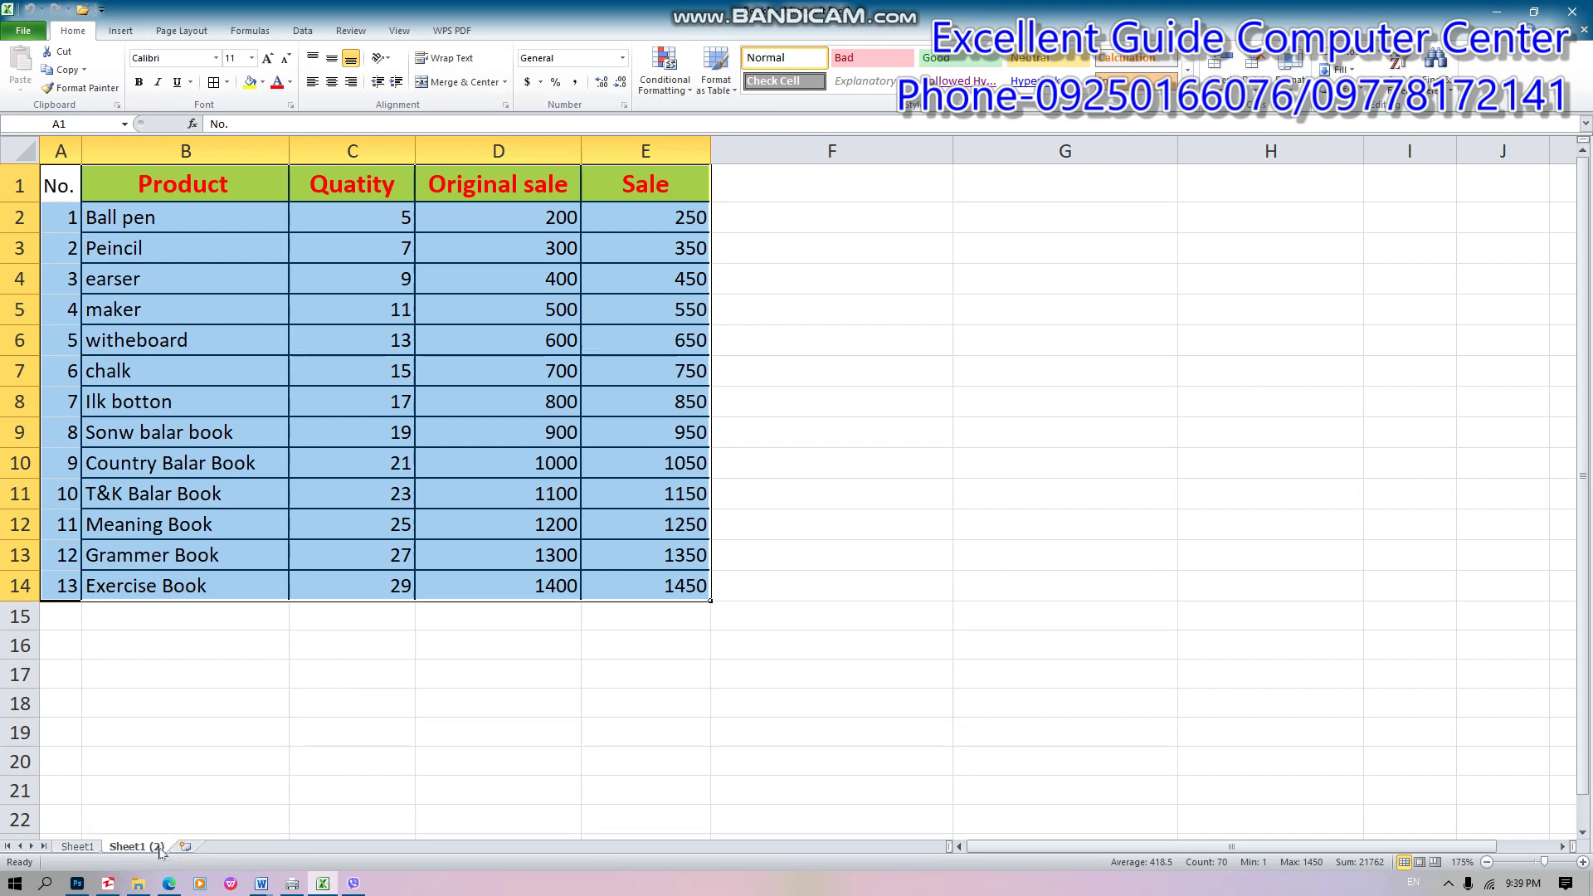
Create a copy of Sheet1 (2) at the end of the workbook
right_click(159, 852)
left_click(212, 722)
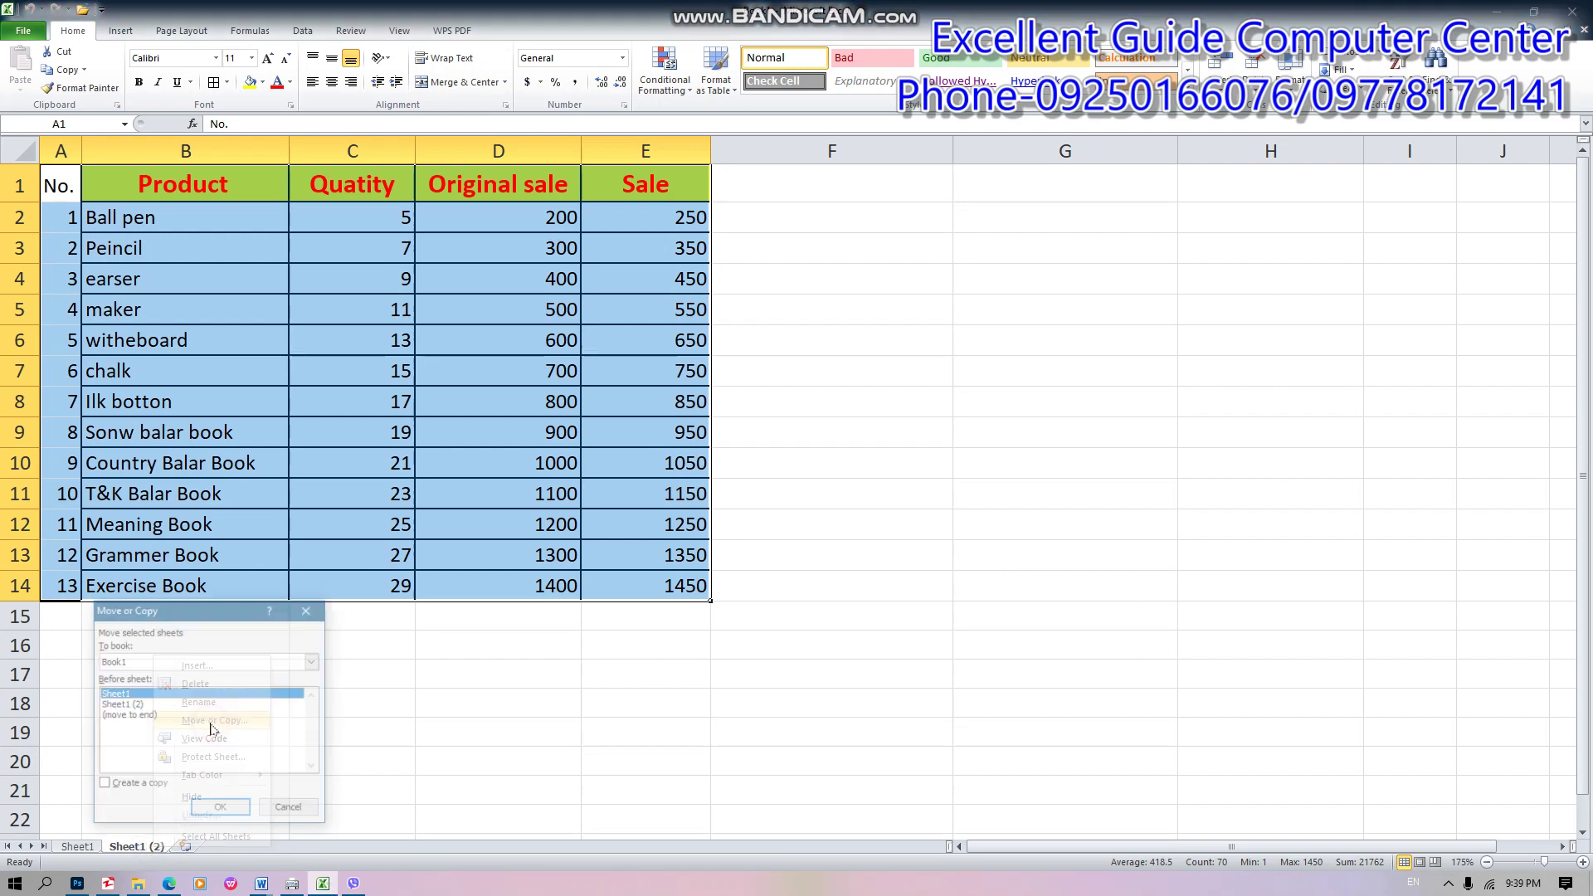
left_click(154, 717)
left_click(129, 786)
left_click(209, 809)
Insert a blank worksheet after the last sheet and view Sheet1 (3), Sheet1 and Sheet1 (2)
left_click(253, 847)
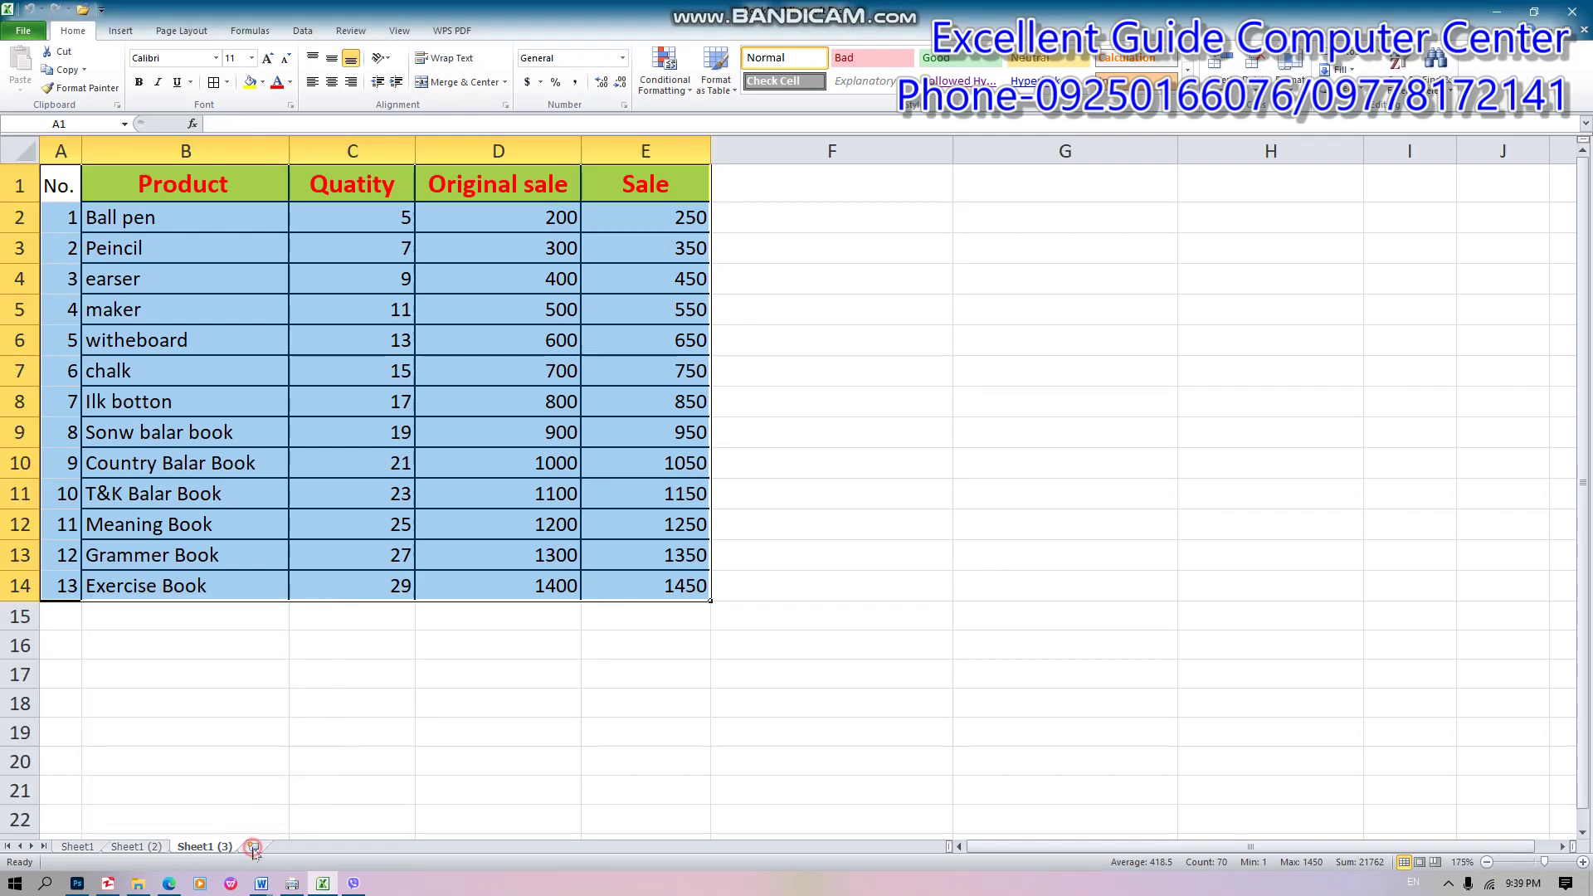
right_click(257, 845)
left_click(216, 846)
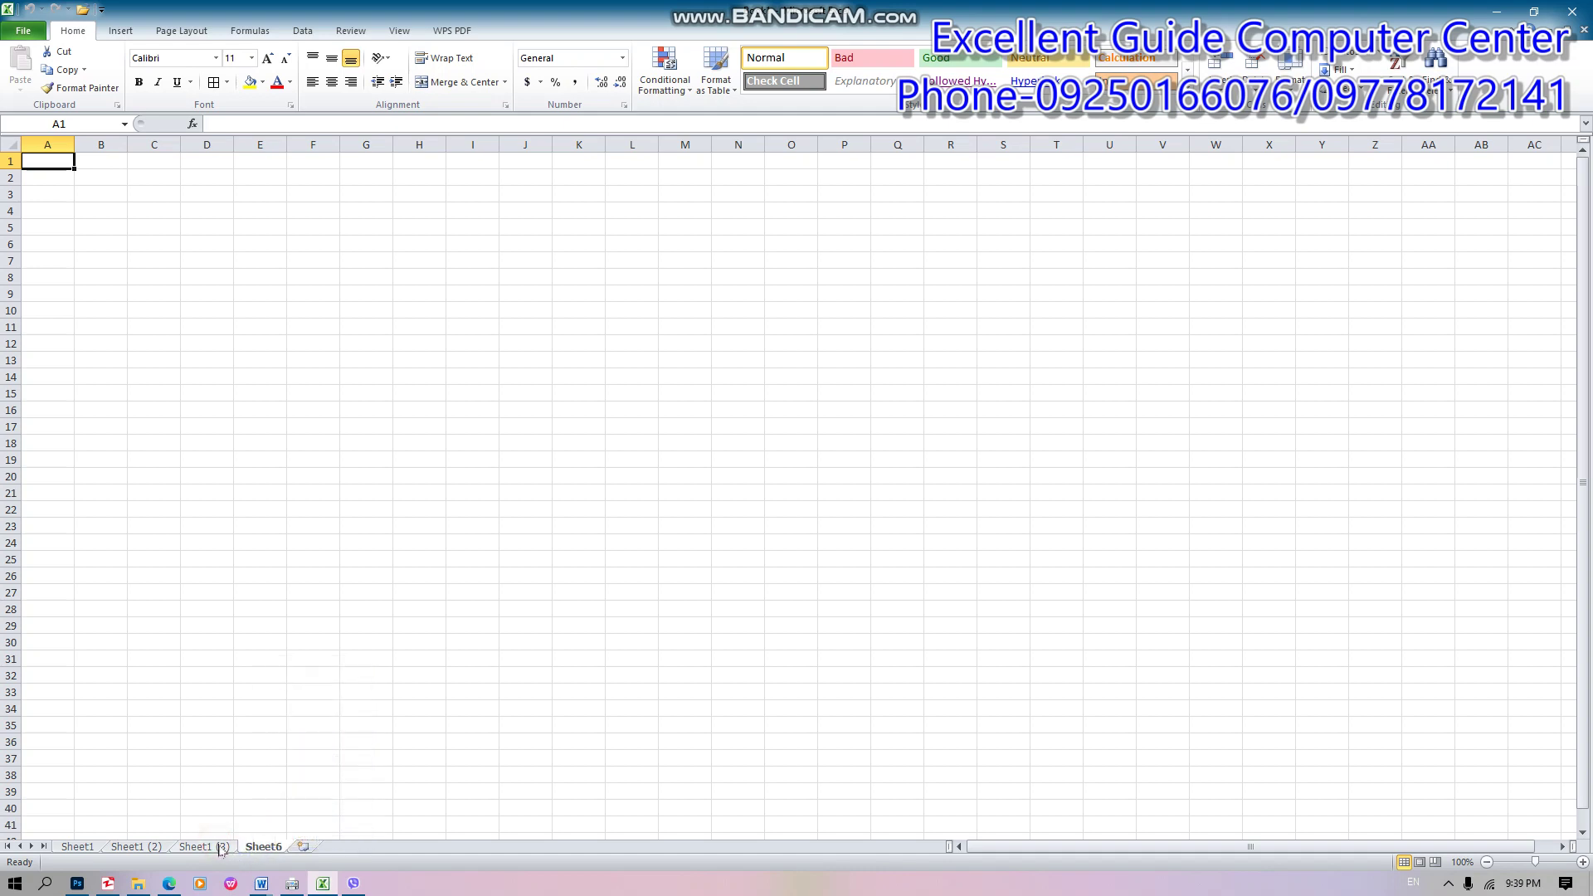
left_click(221, 847)
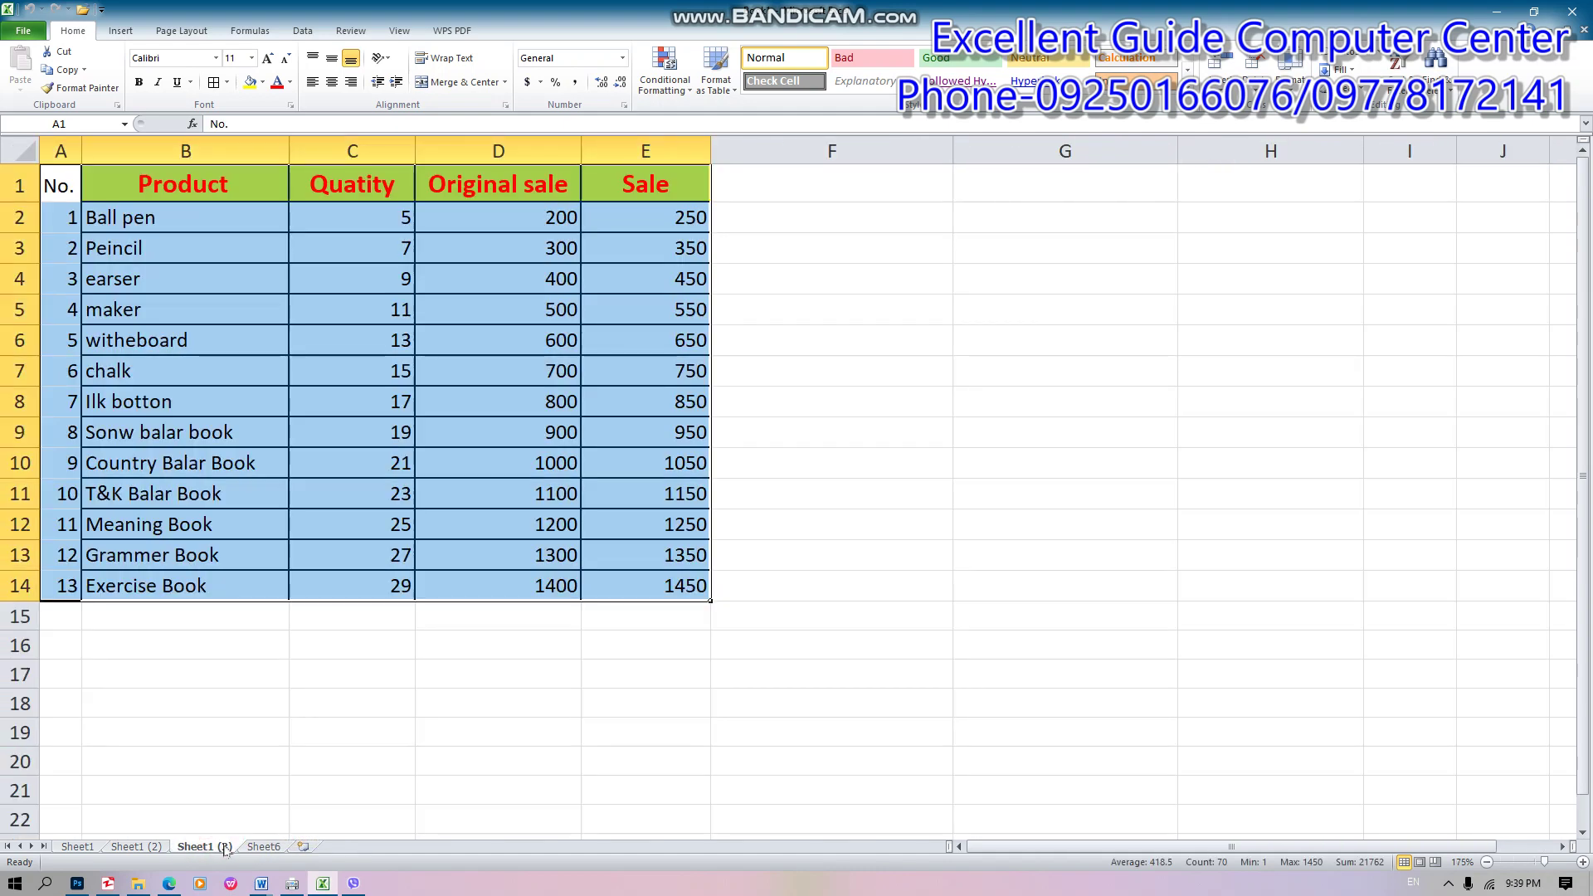
left_click(87, 847)
left_click(140, 847)
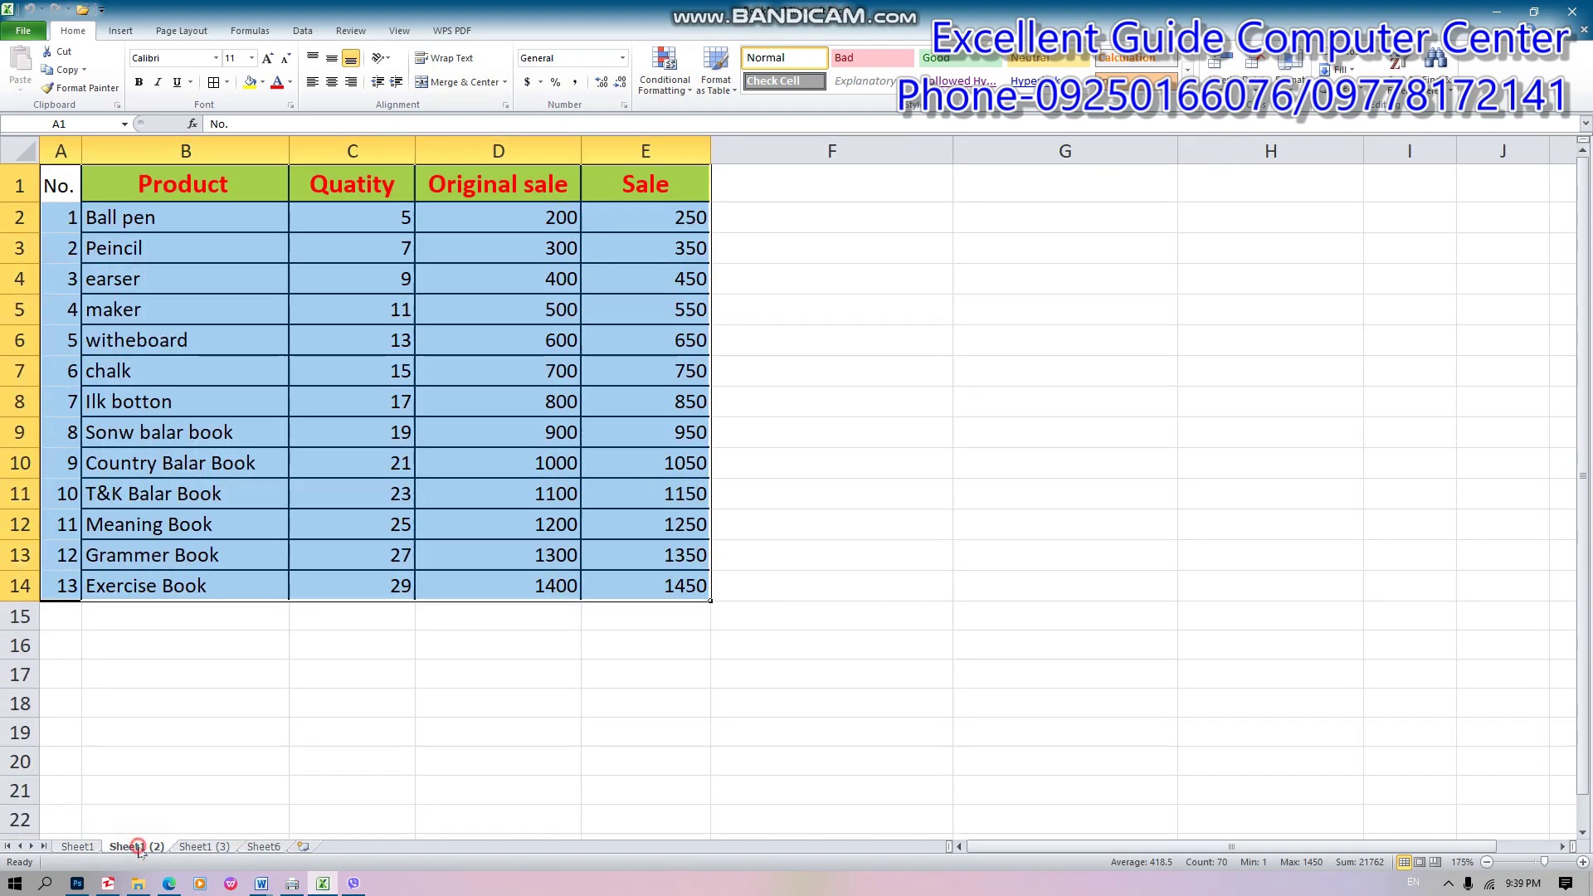
Create a copy of Sheet1 (3) within Book1, placed before Sheet6
left_click(217, 847)
right_click(216, 847)
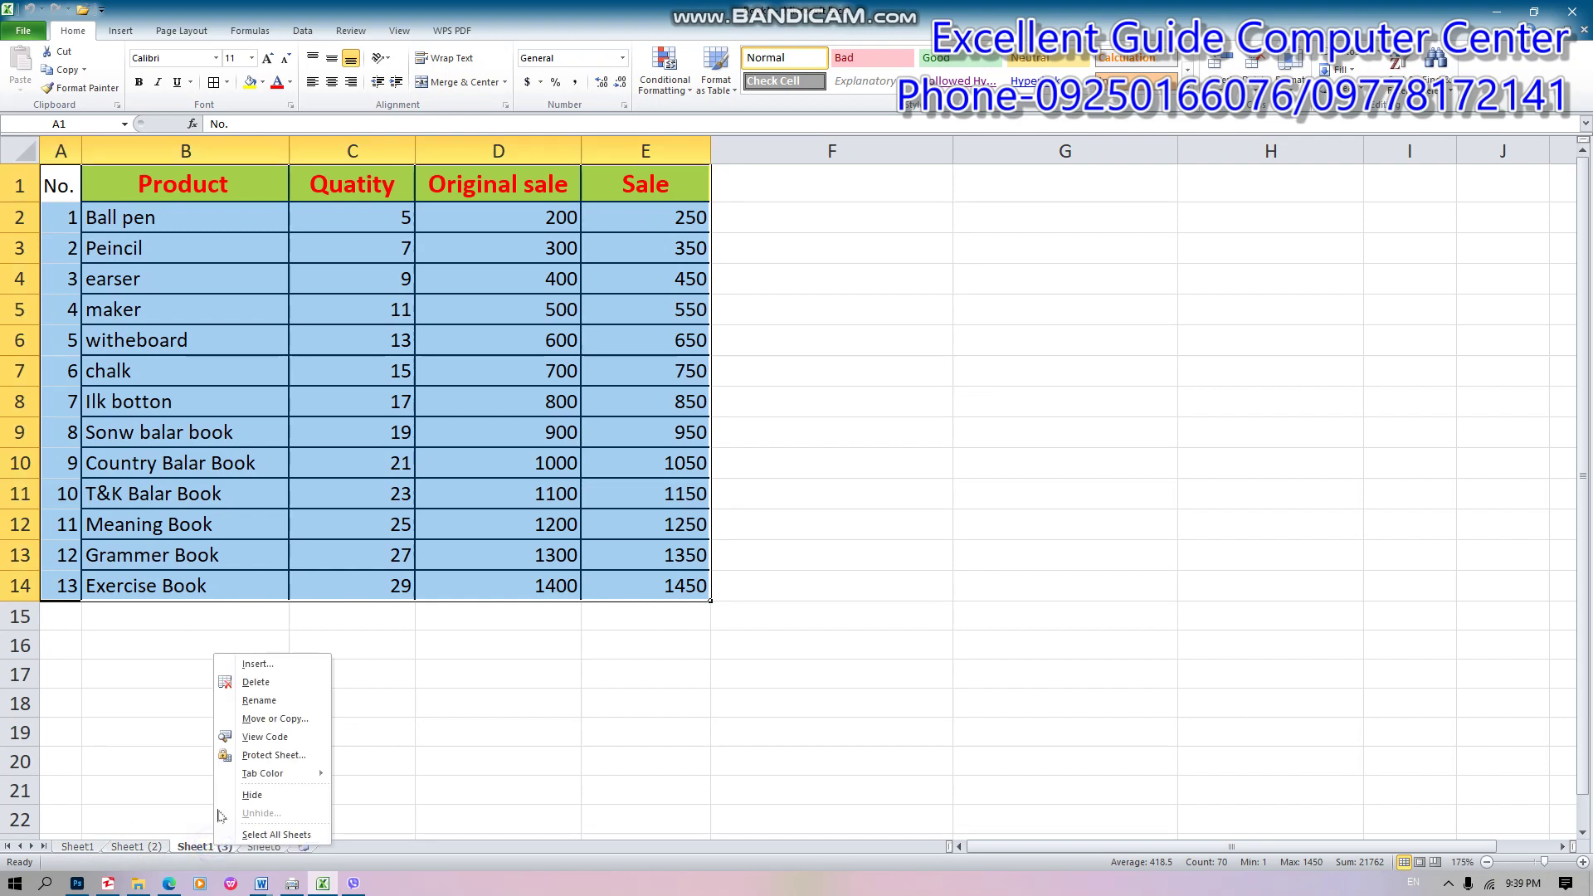
left_click(259, 720)
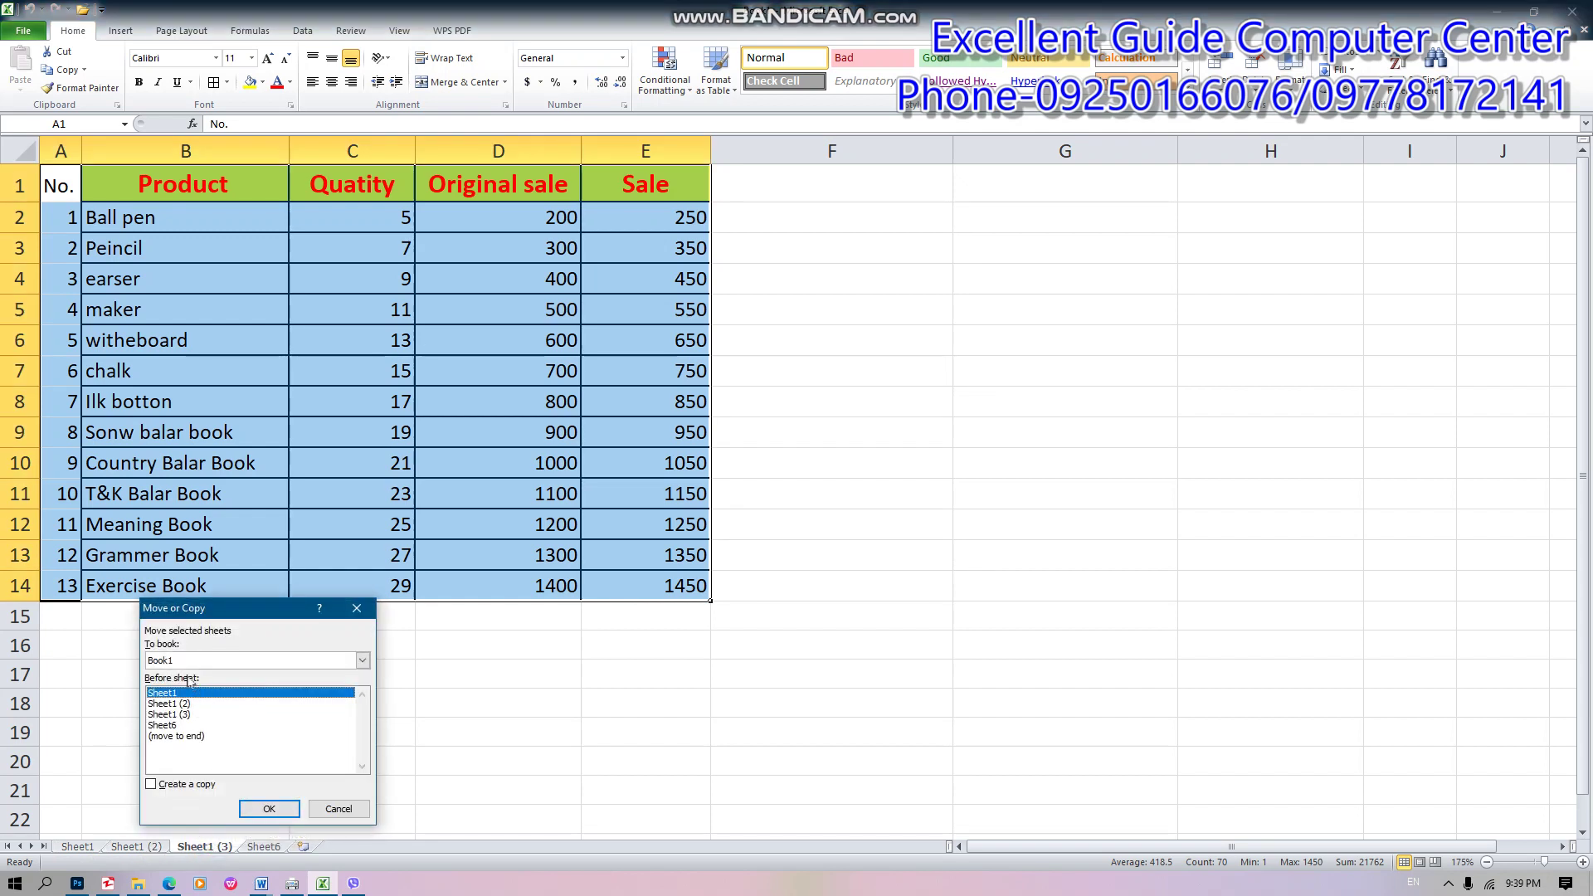
left_click(166, 785)
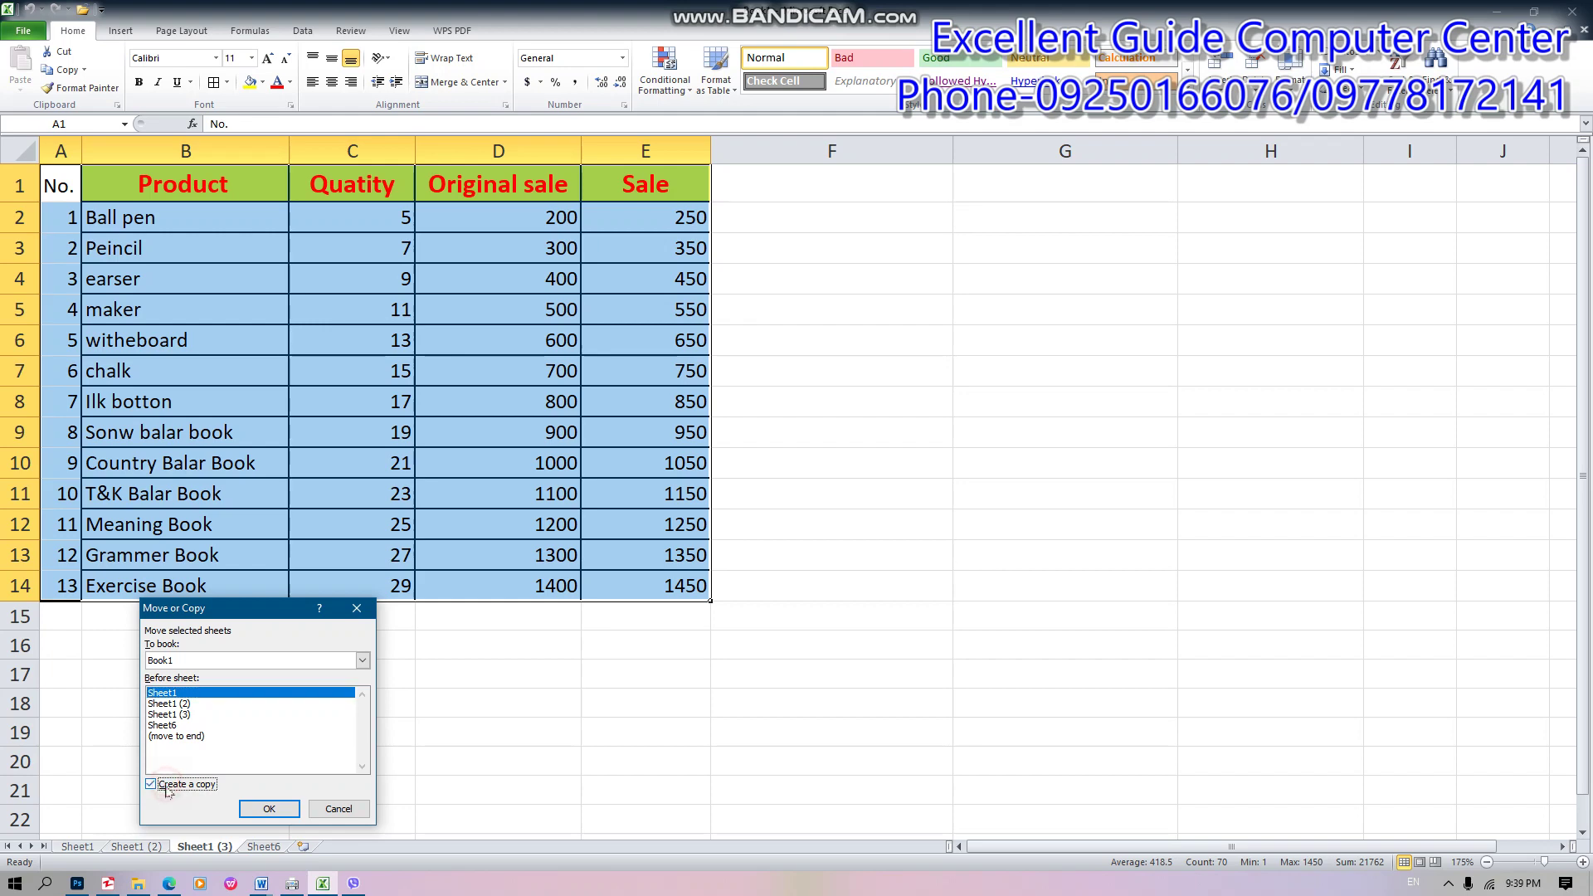
left_click(188, 737)
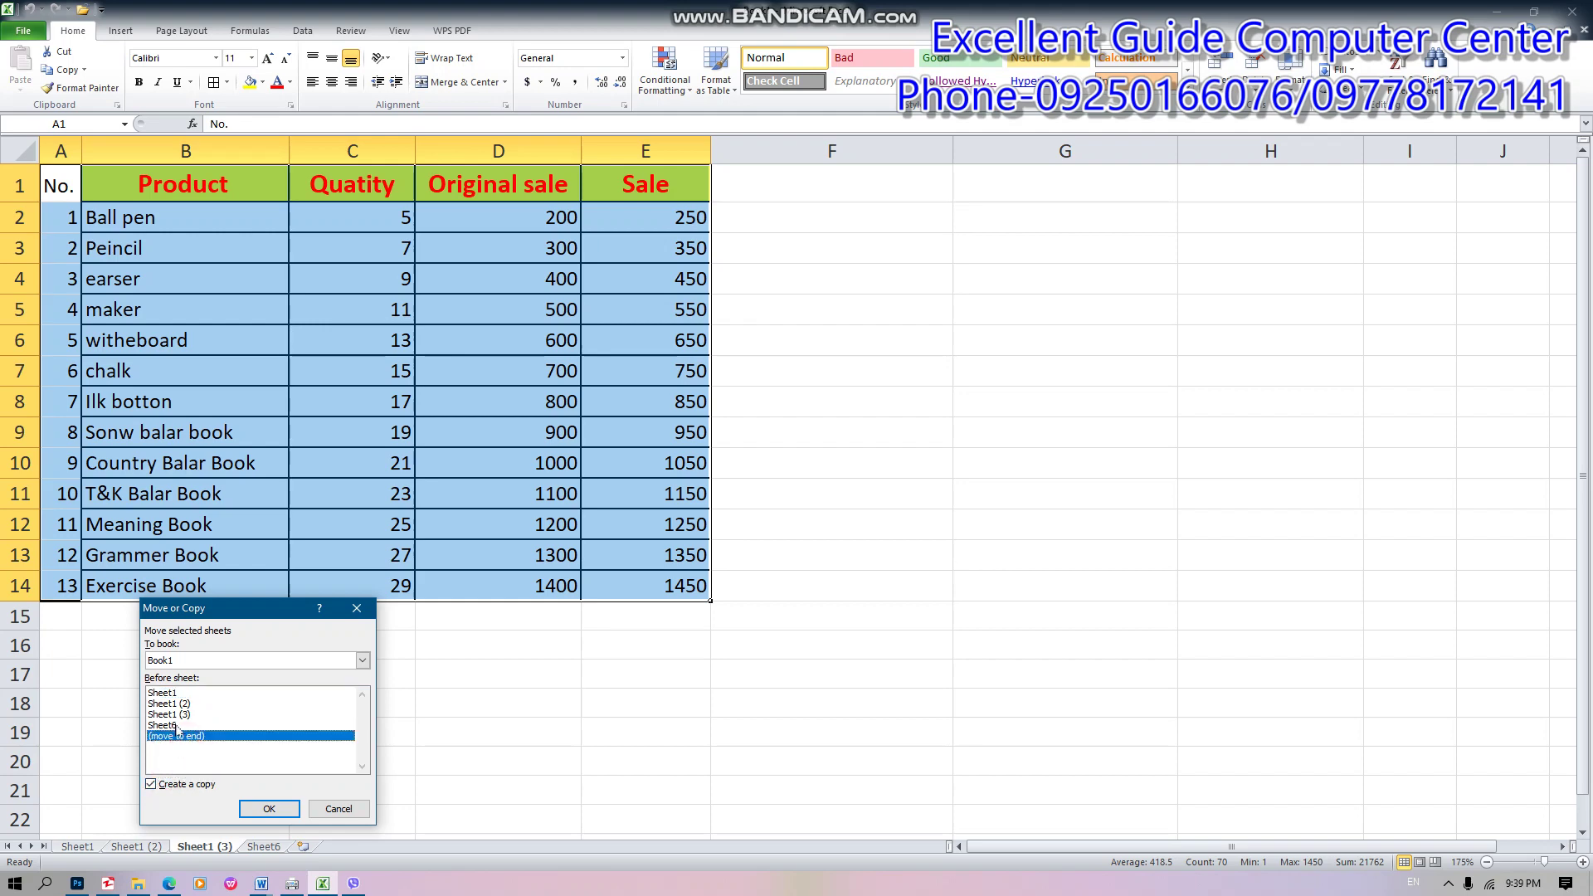
left_click(274, 811)
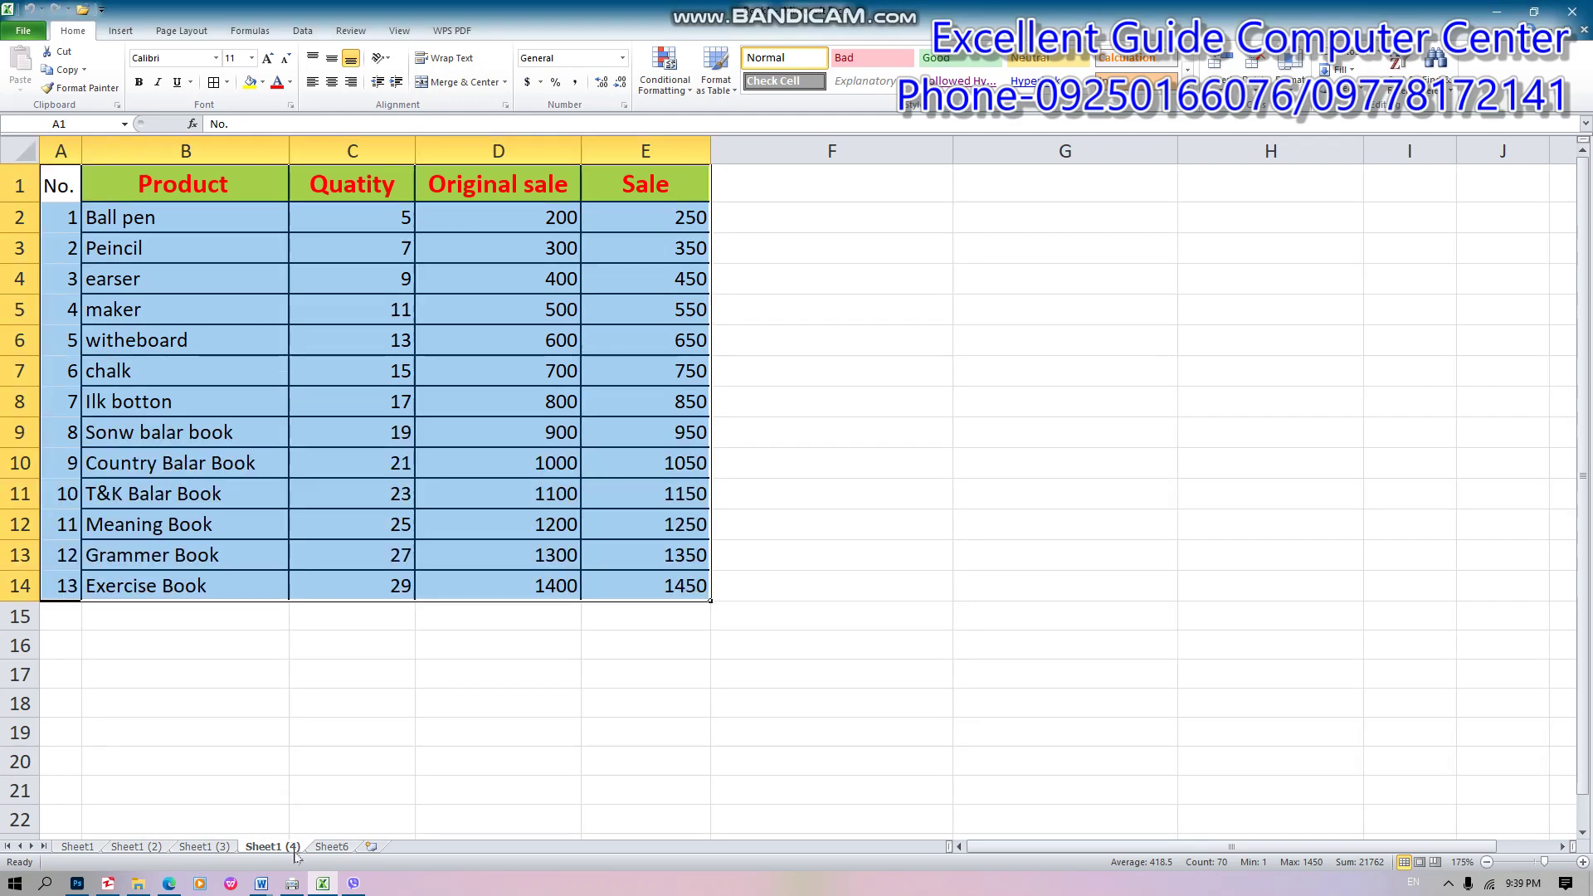
Compare the product tables on Sheet1 (4) and Sheet1 (2) with the original on Sheet1
left_click(242, 777)
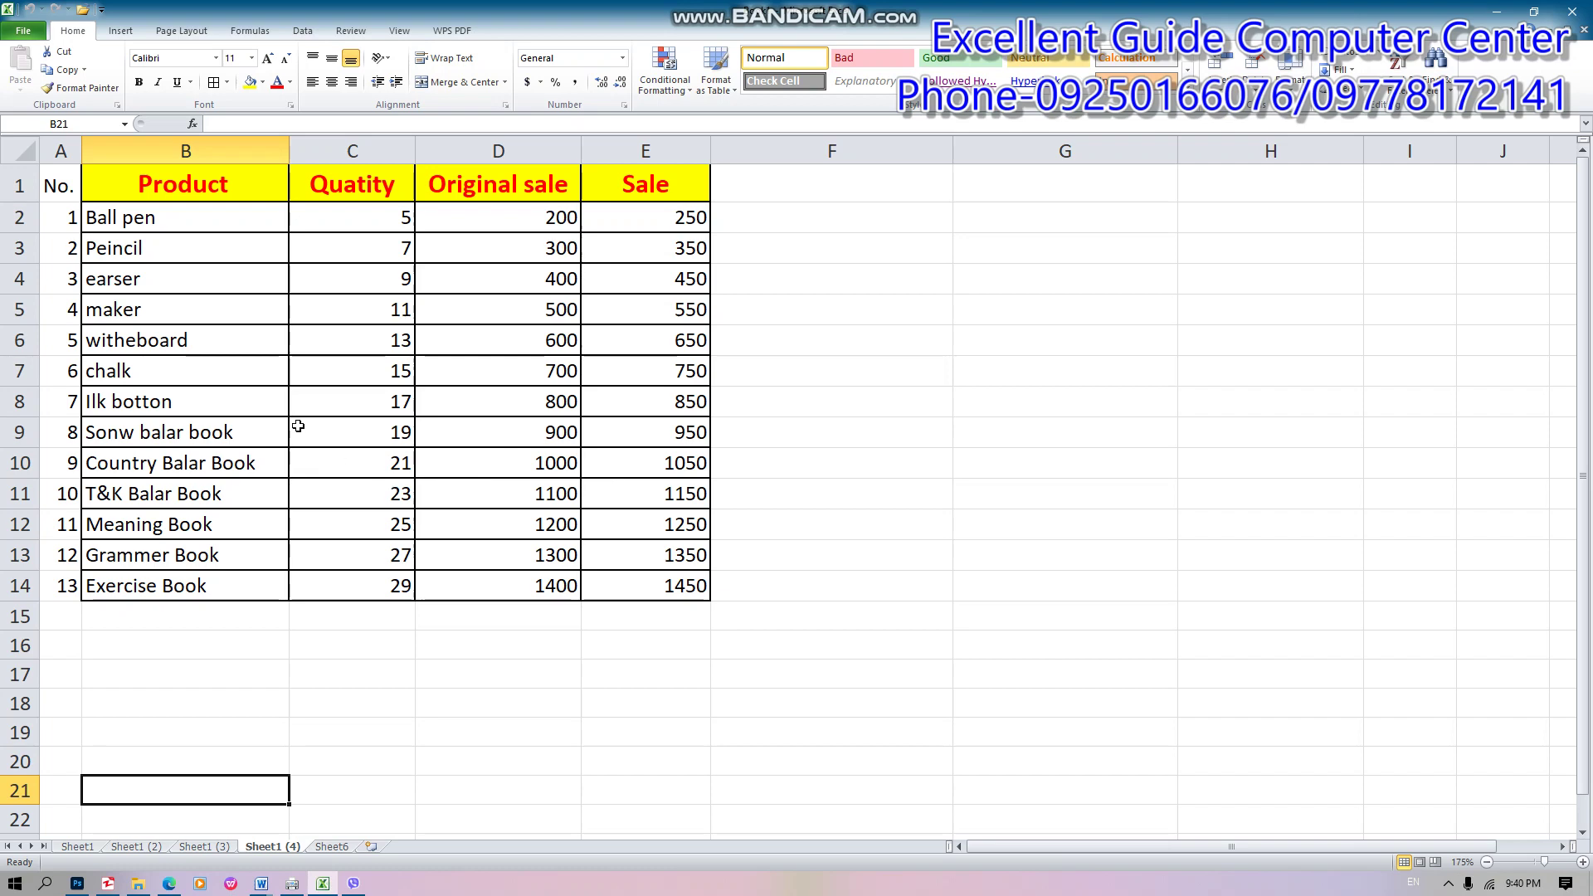
left_click(79, 847)
left_click(126, 848)
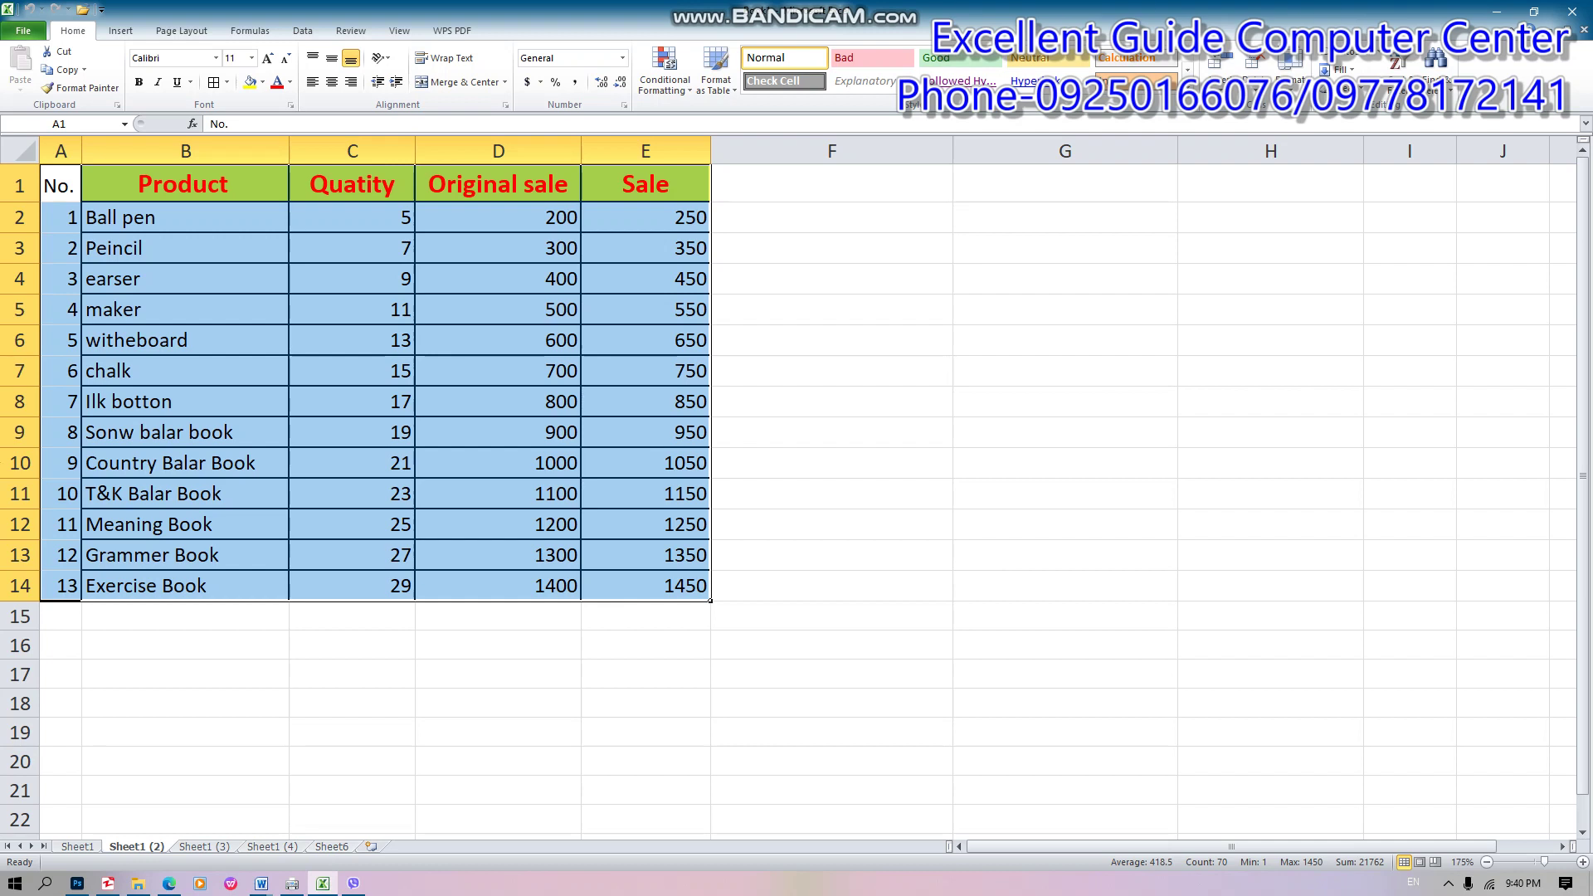
left_click(586, 645)
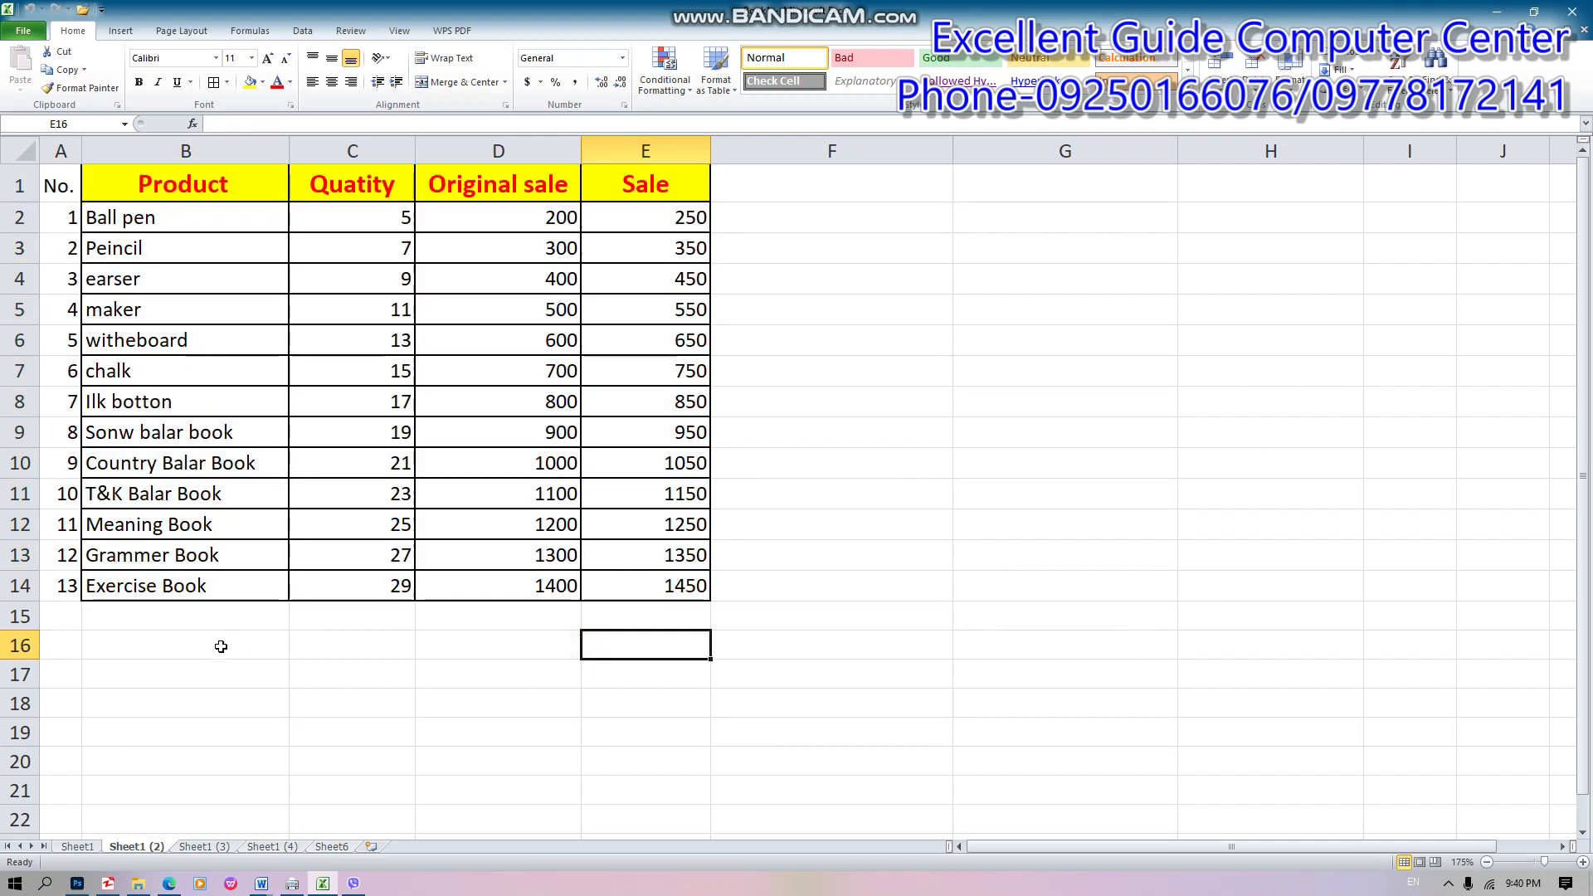
double_click(60, 224)
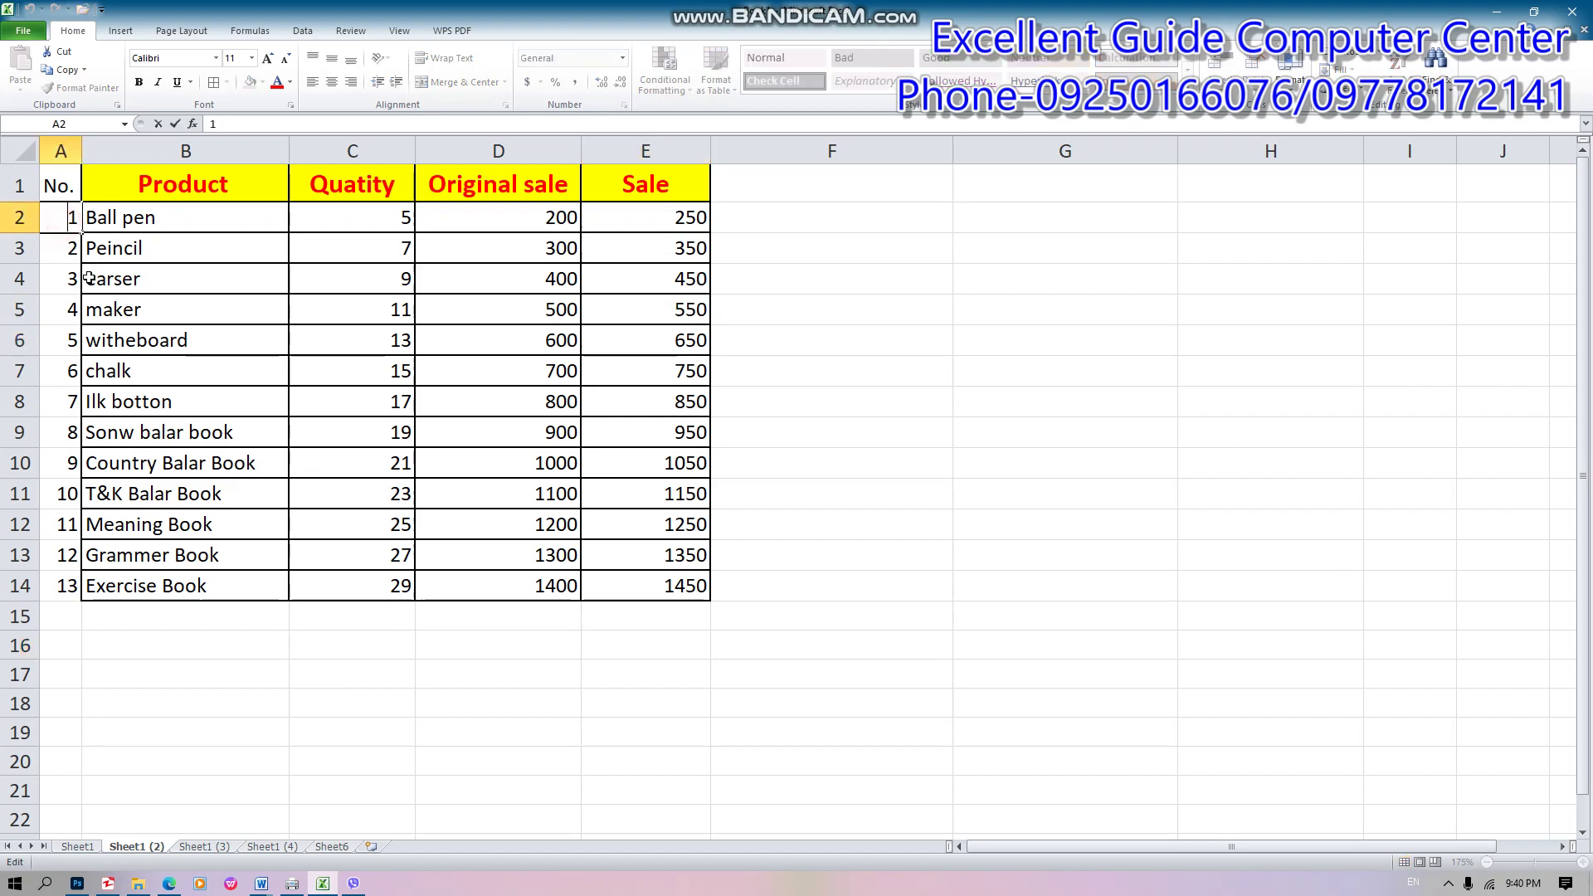
left_click(77, 847)
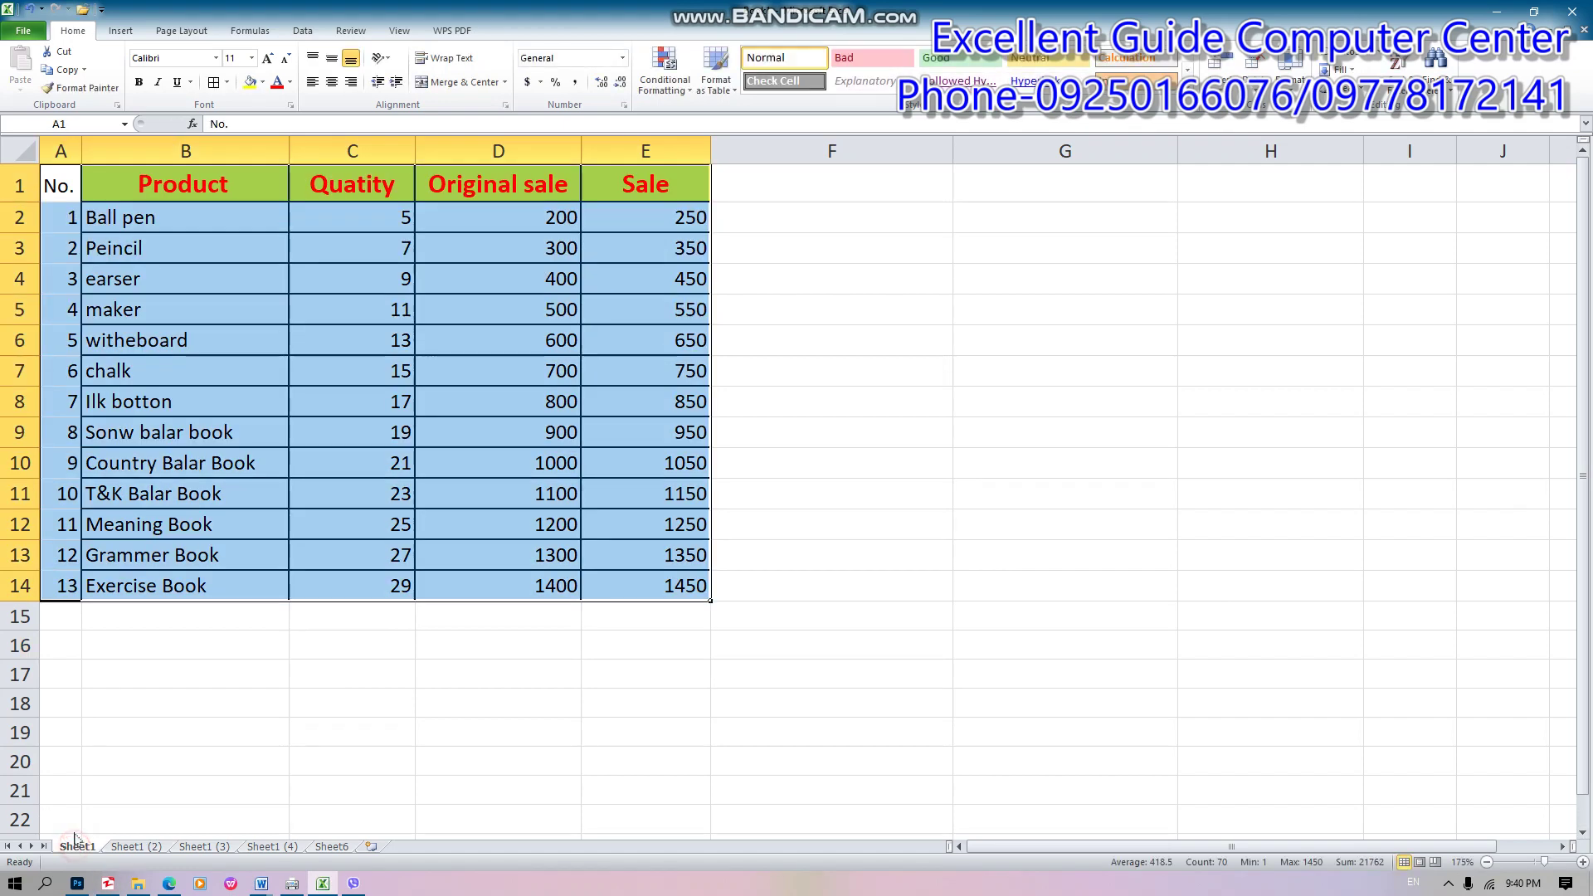
Renumber the No. column on Sheet1 (2) as 14 to 26, entering 14 and 15 and filling the series down to A14
left_click(136, 846)
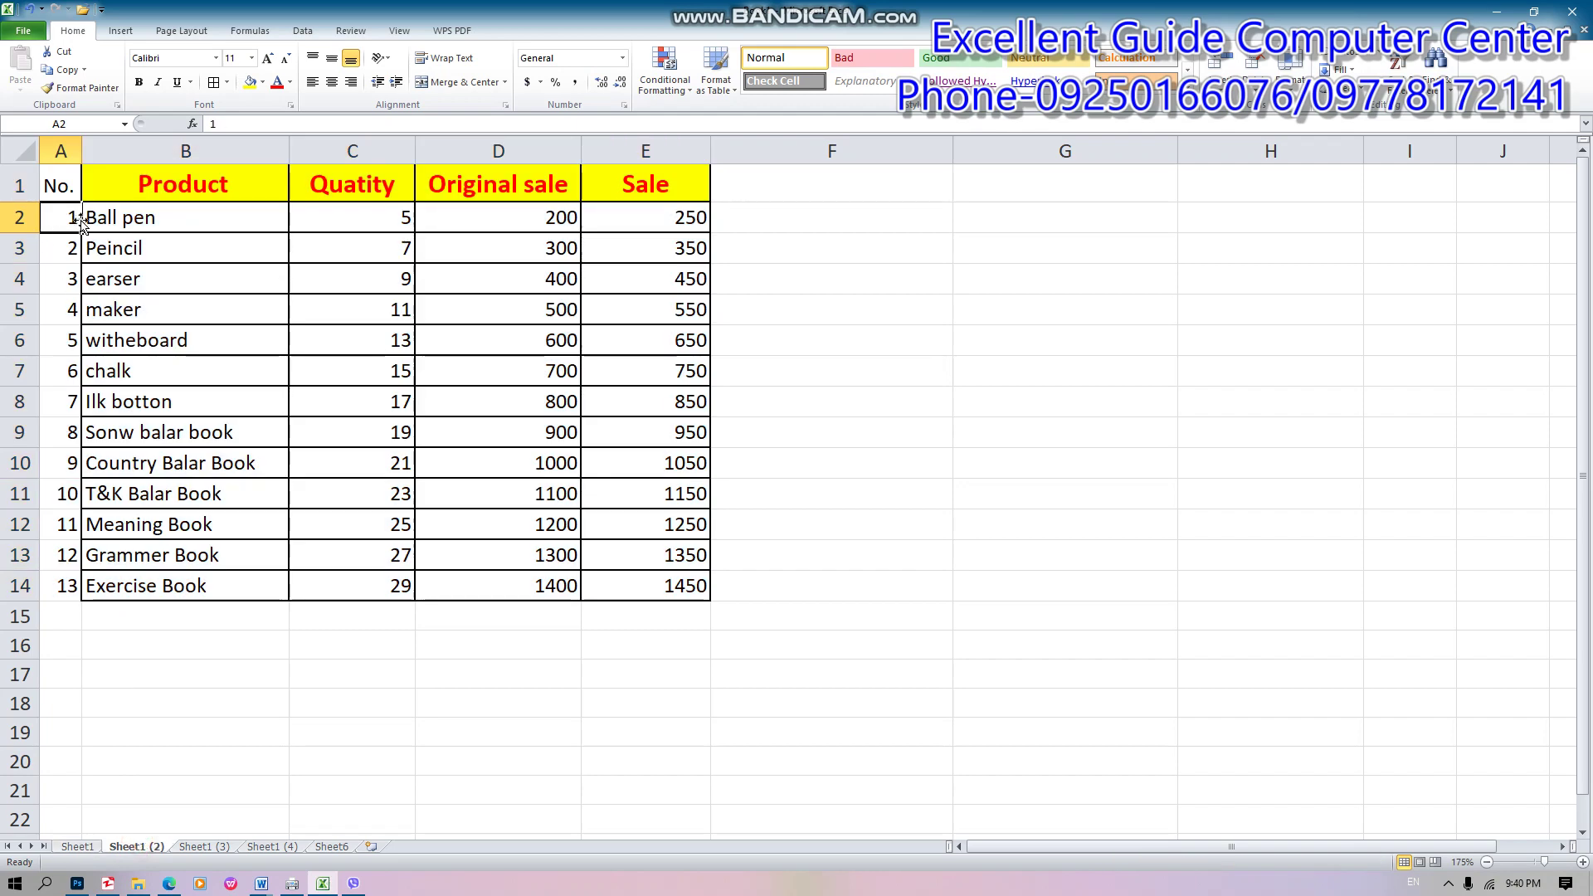
left_click(257, 123)
type("4")
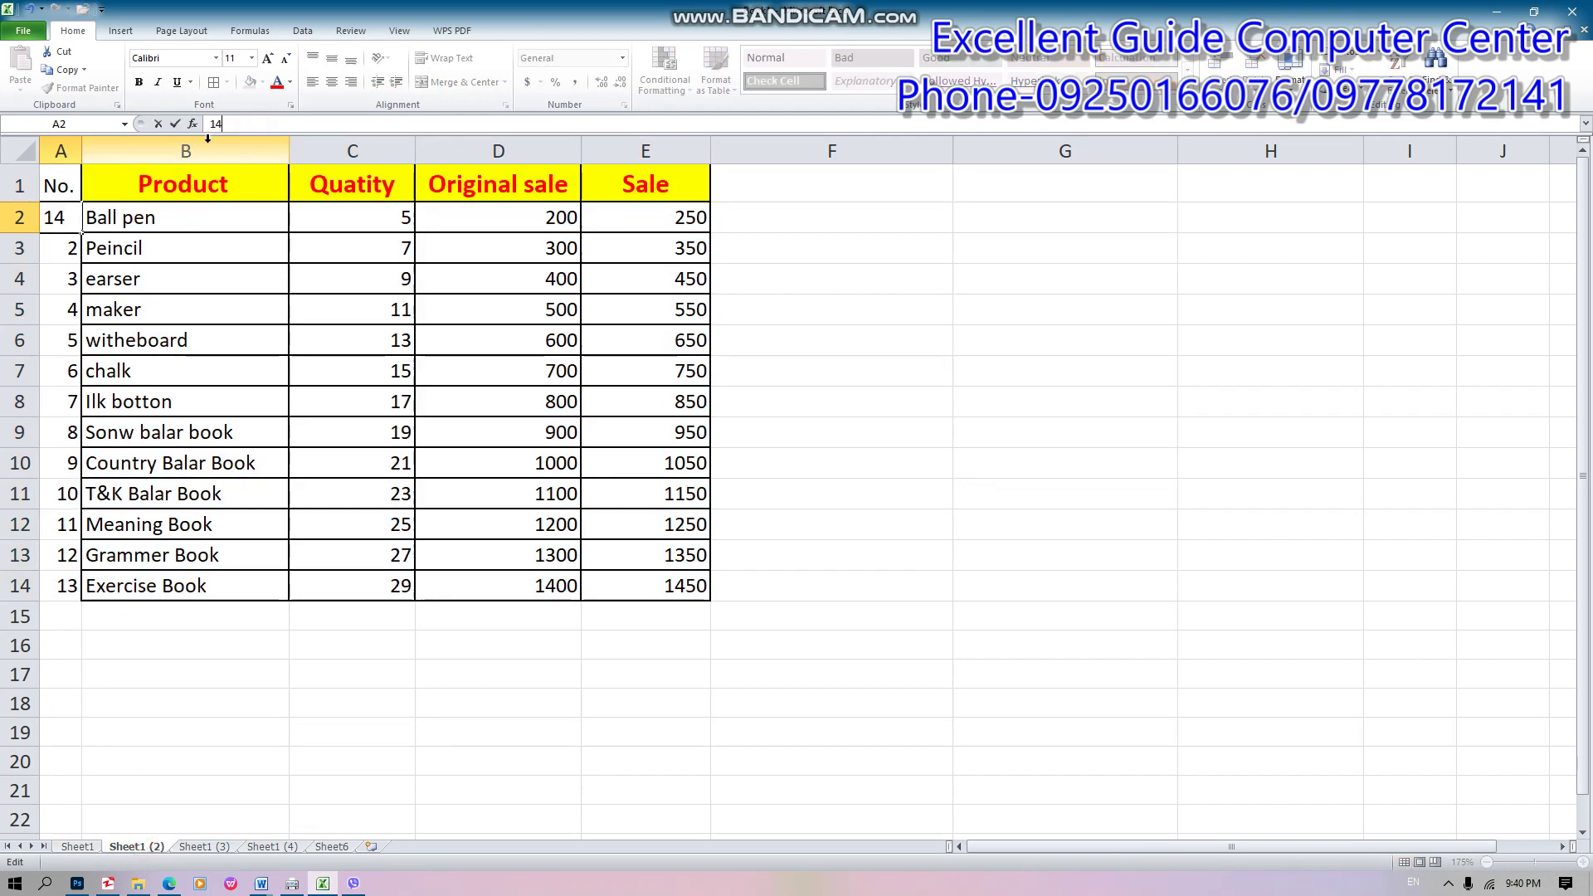
key("Return")
double_click(71, 247)
left_click(226, 129)
key("BackSpace")
type("15")
key("Return")
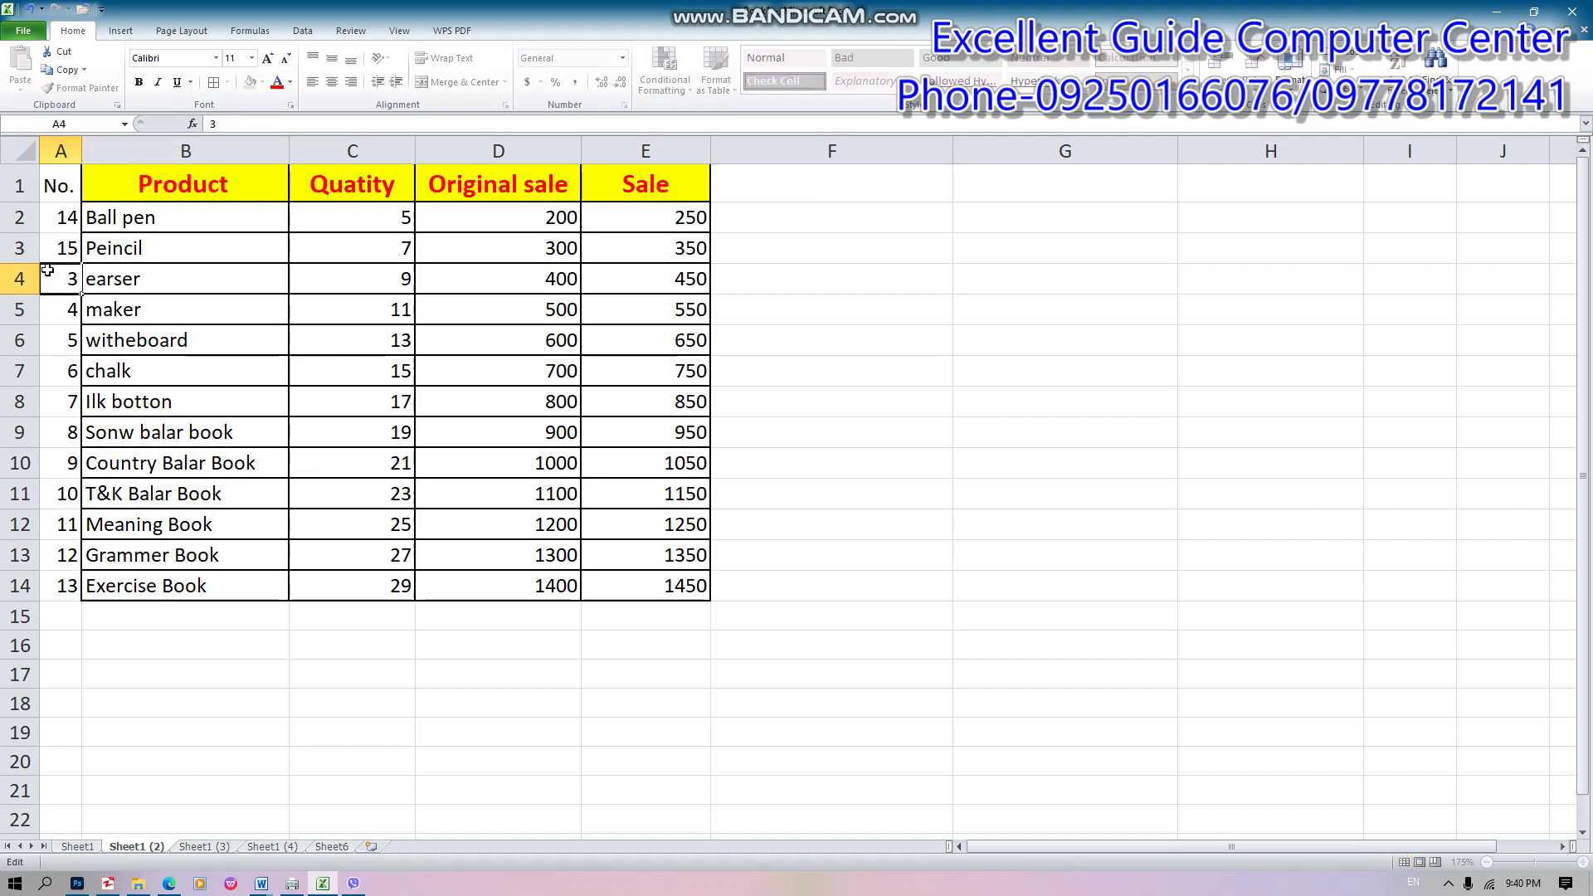
left_click_drag(58, 218, 83, 599)
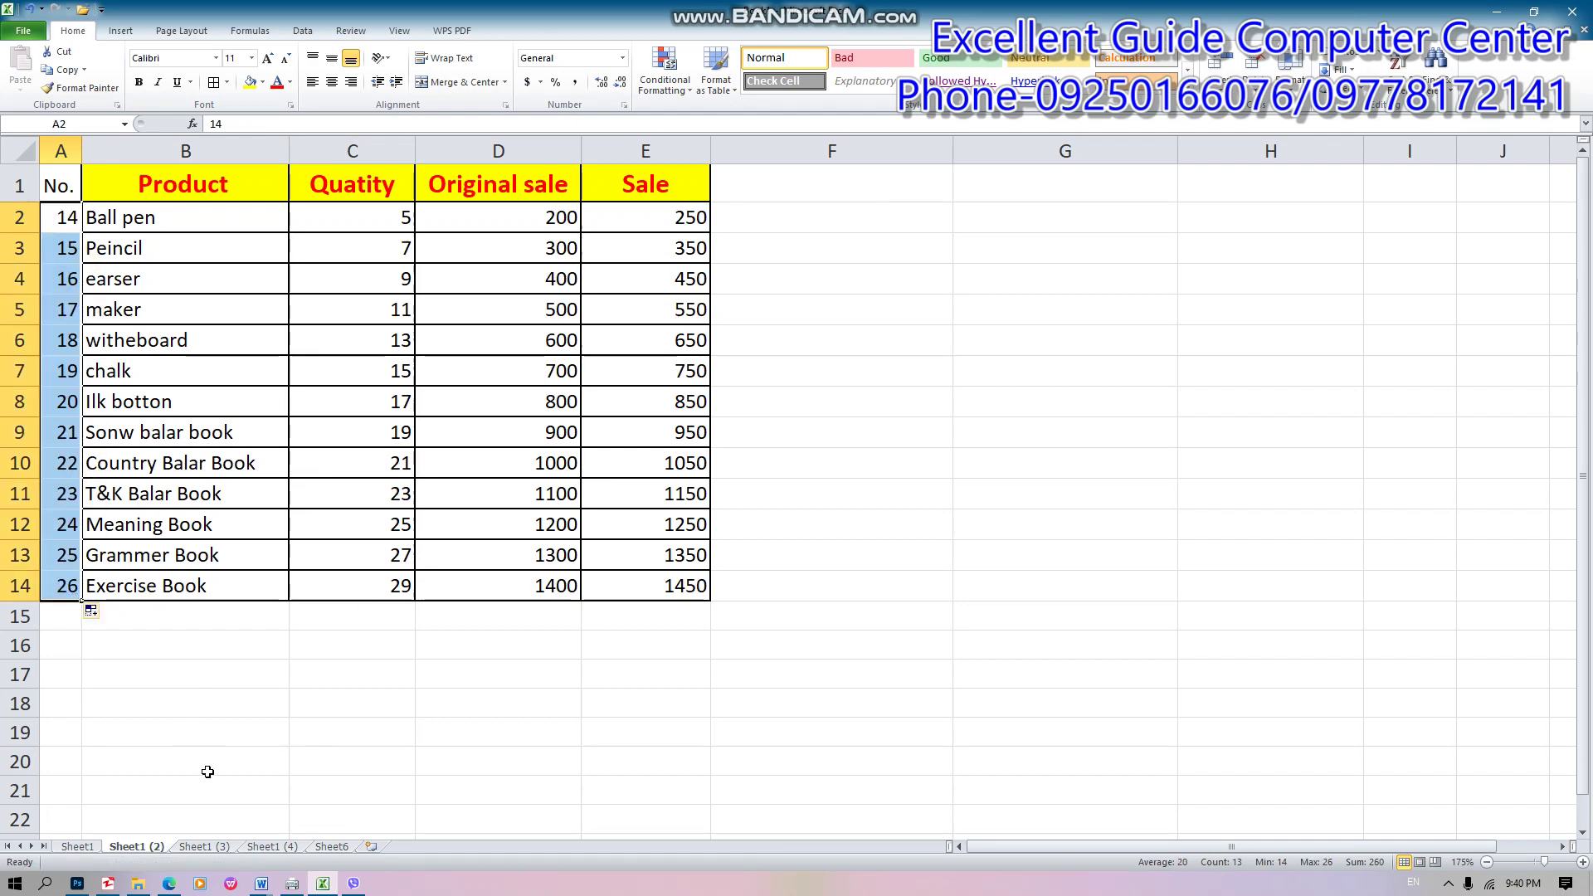
Renumber the No. column on Sheet1 (3) as 27 to 39, entering 27 and 28 and filling the series down to A14
left_click(204, 846)
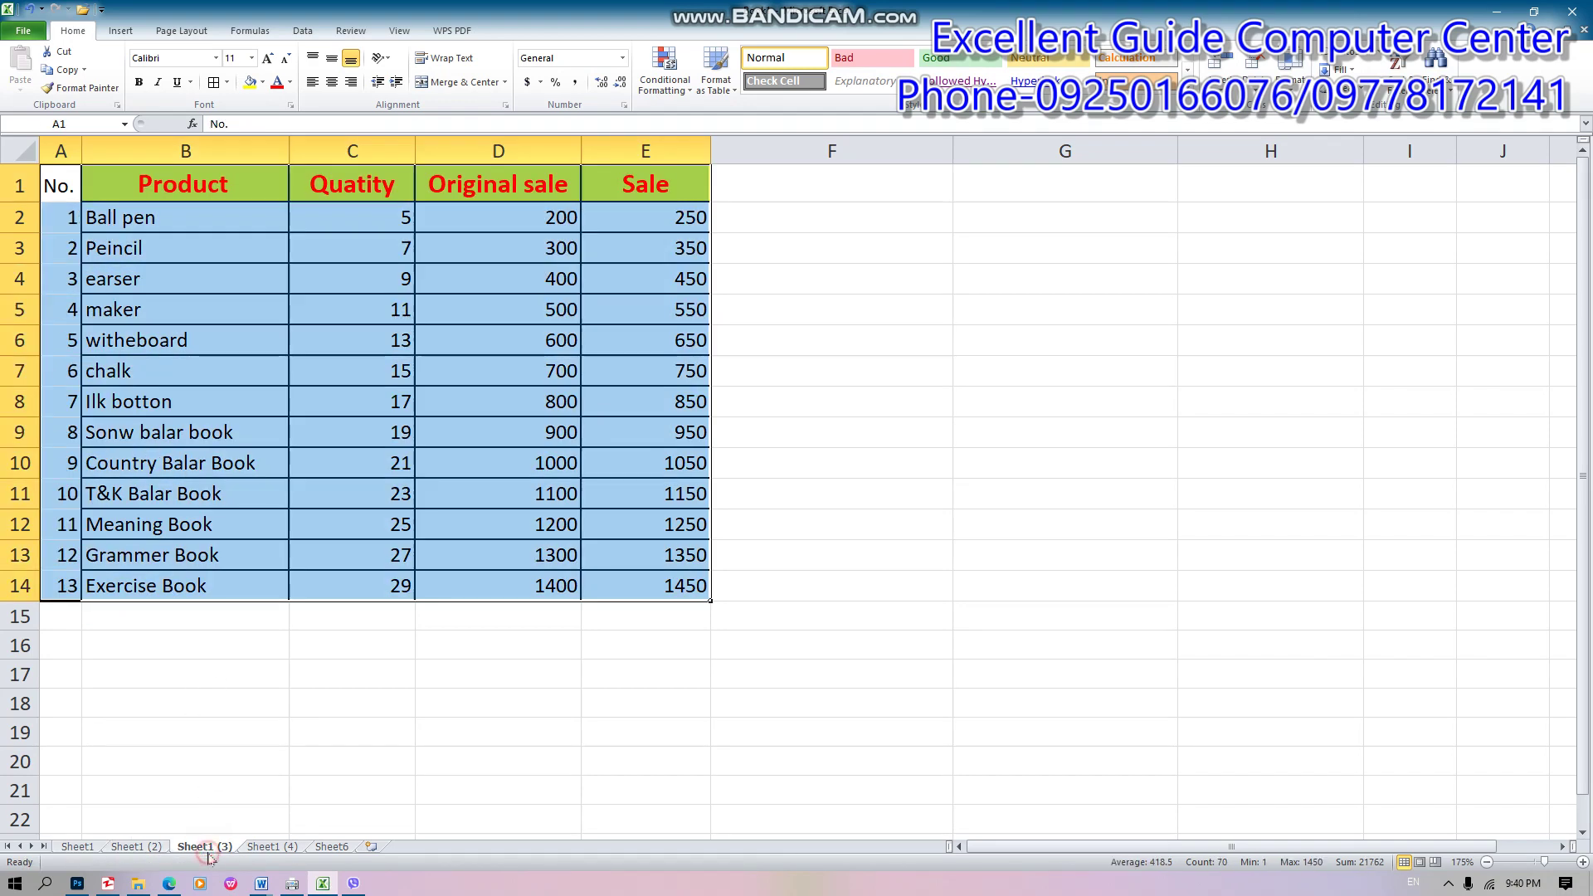
left_click(57, 221)
type("27")
key("Return")
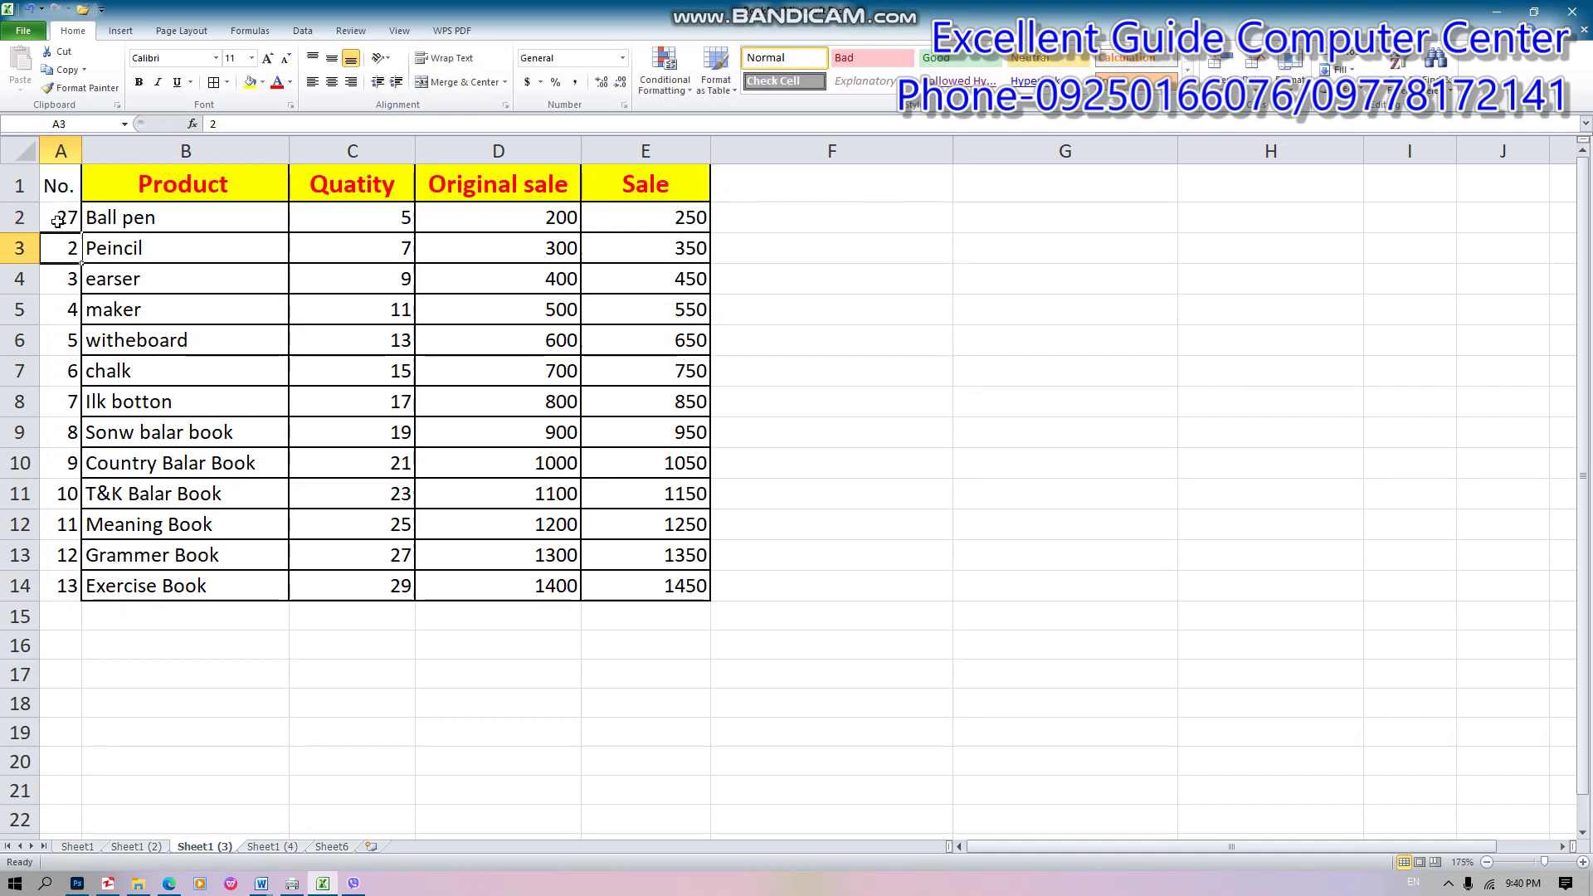
type("28")
key("Return")
left_click_drag(55, 217, 112, 612)
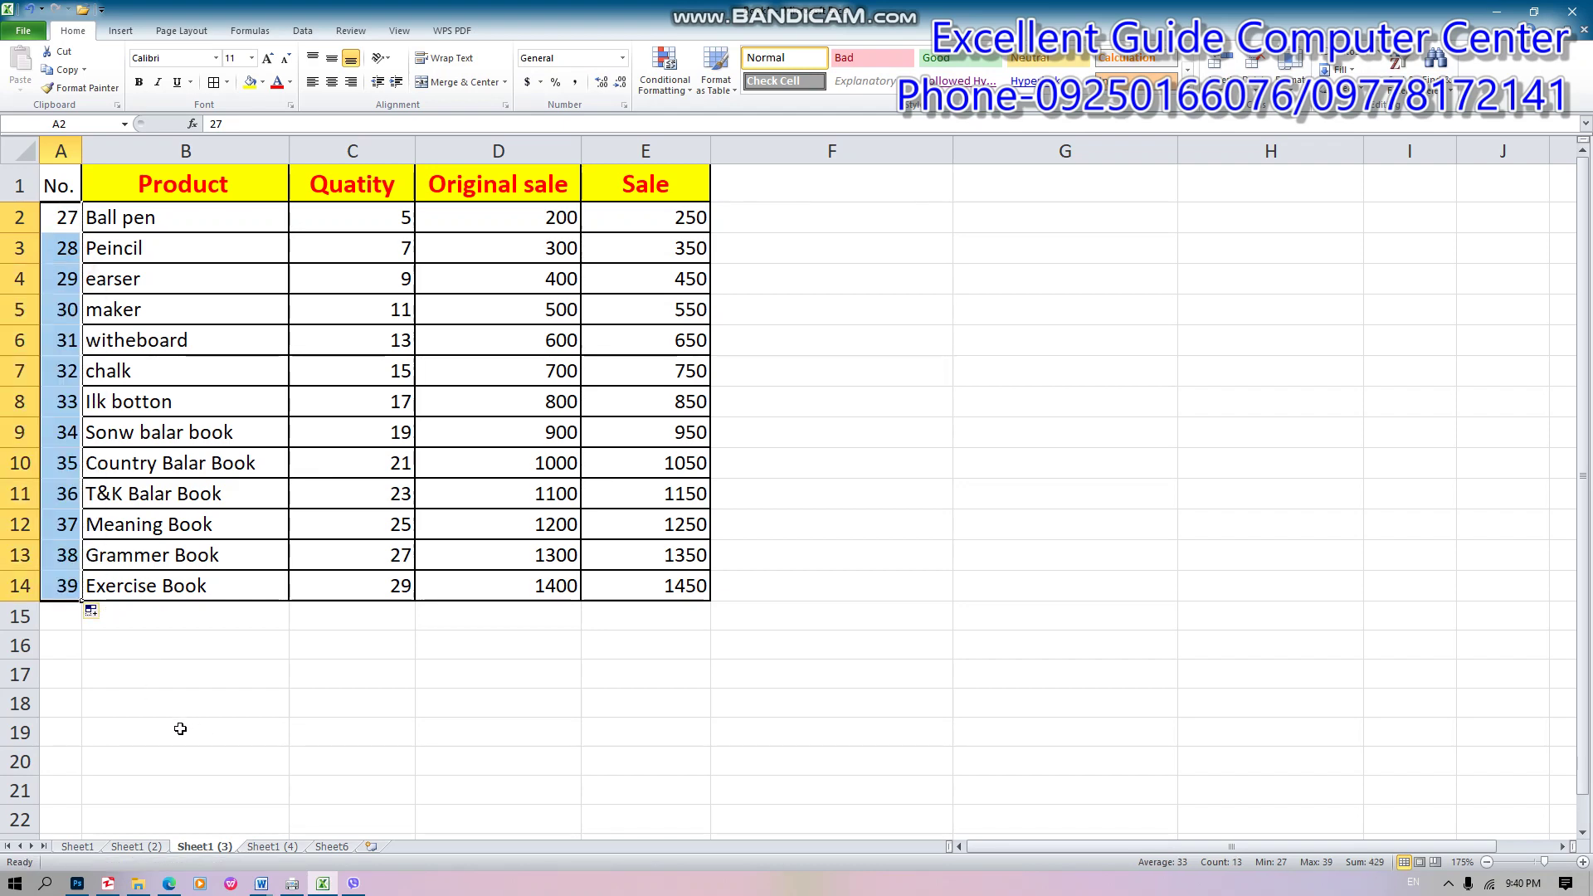
Renumber the No. column on Sheet1 (4) as 40 to 52, entering 40 and 41 and filling the series down to A14
left_click(269, 848)
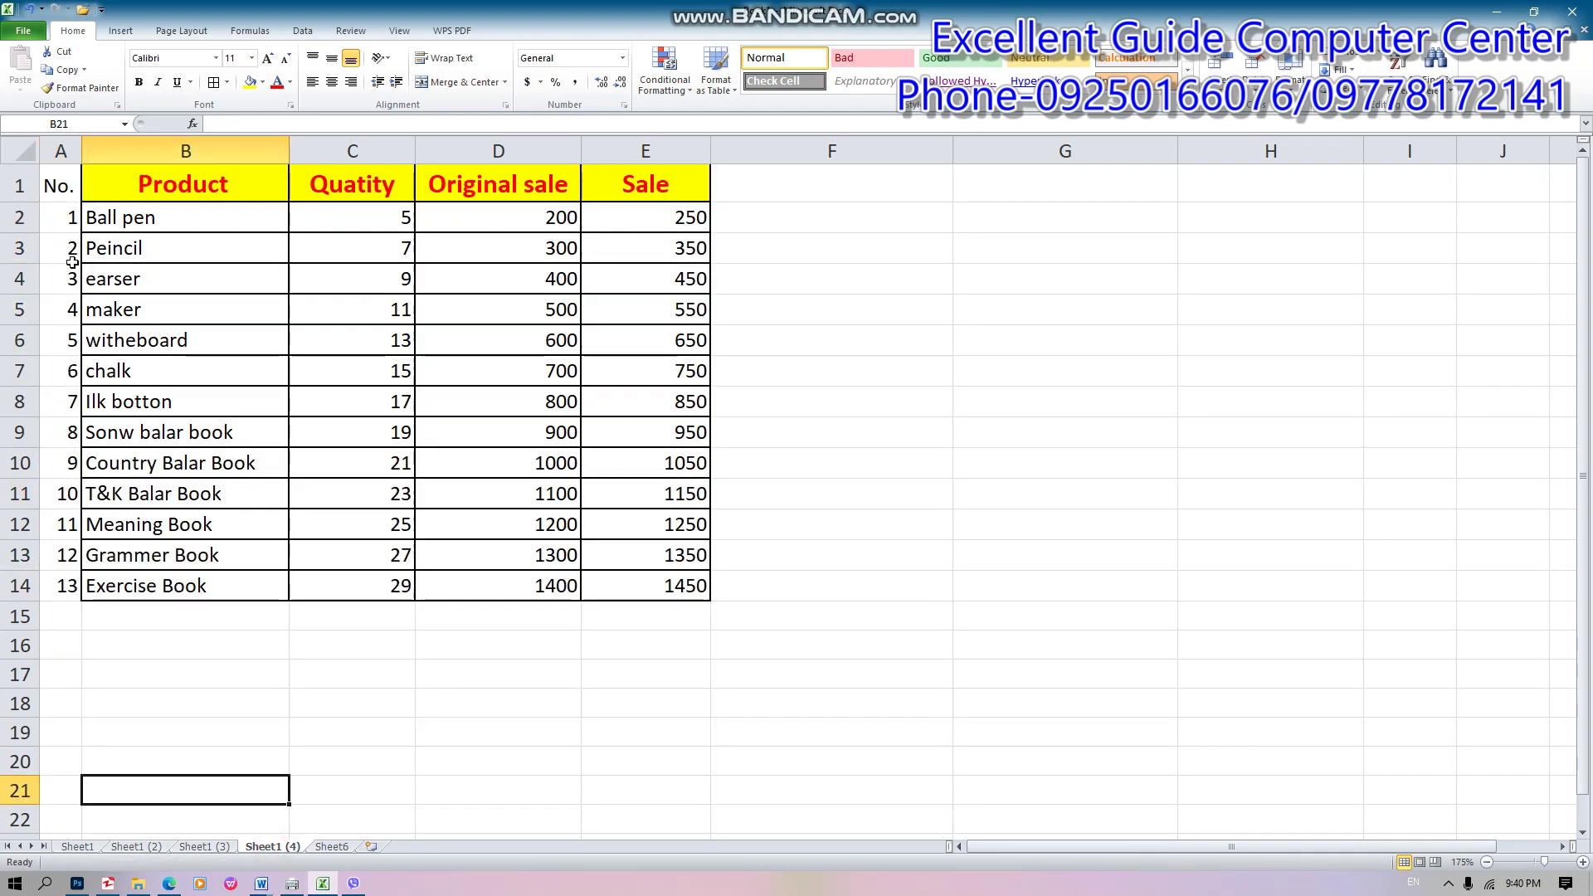
left_click(55, 219)
type("40")
key("Return")
type("41")
key("Return")
left_click(55, 222)
left_click_drag(72, 240, 82, 600)
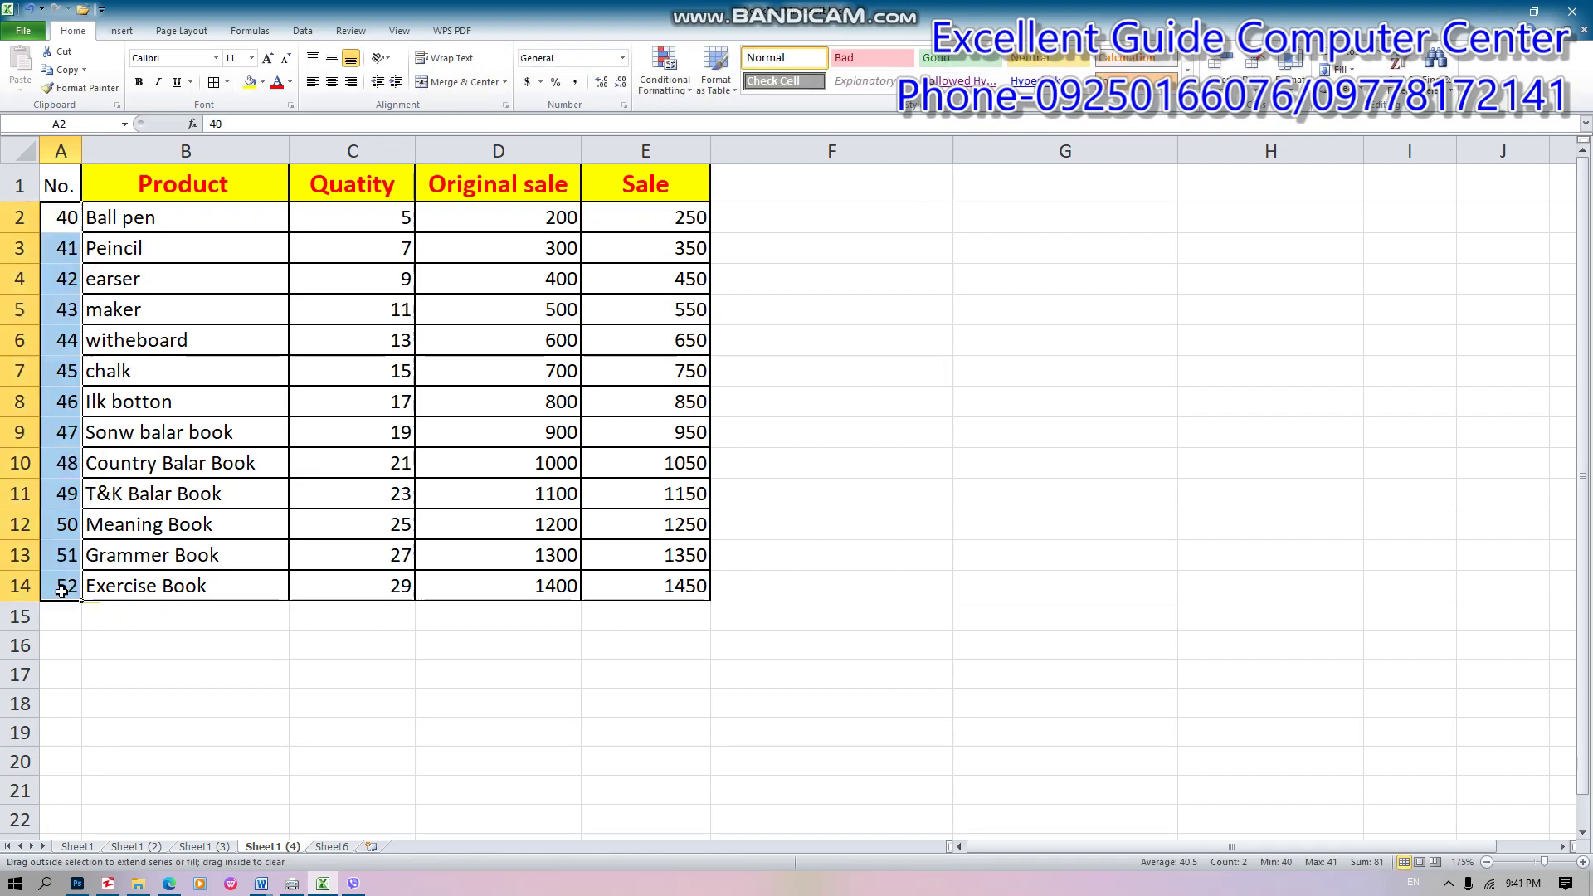
left_click(331, 847)
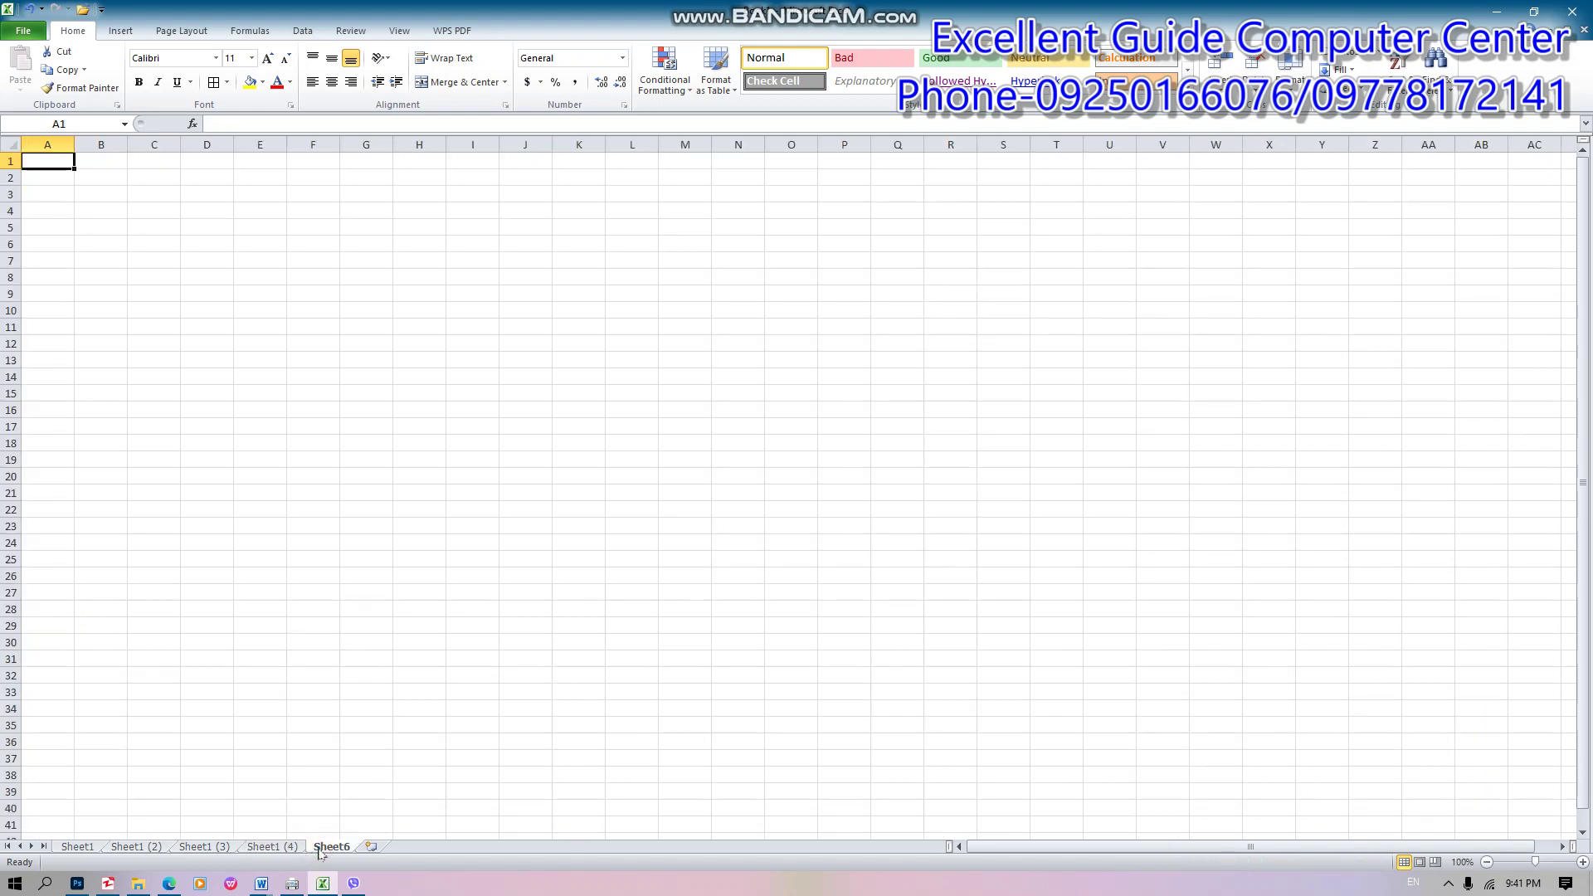
left_click(286, 847)
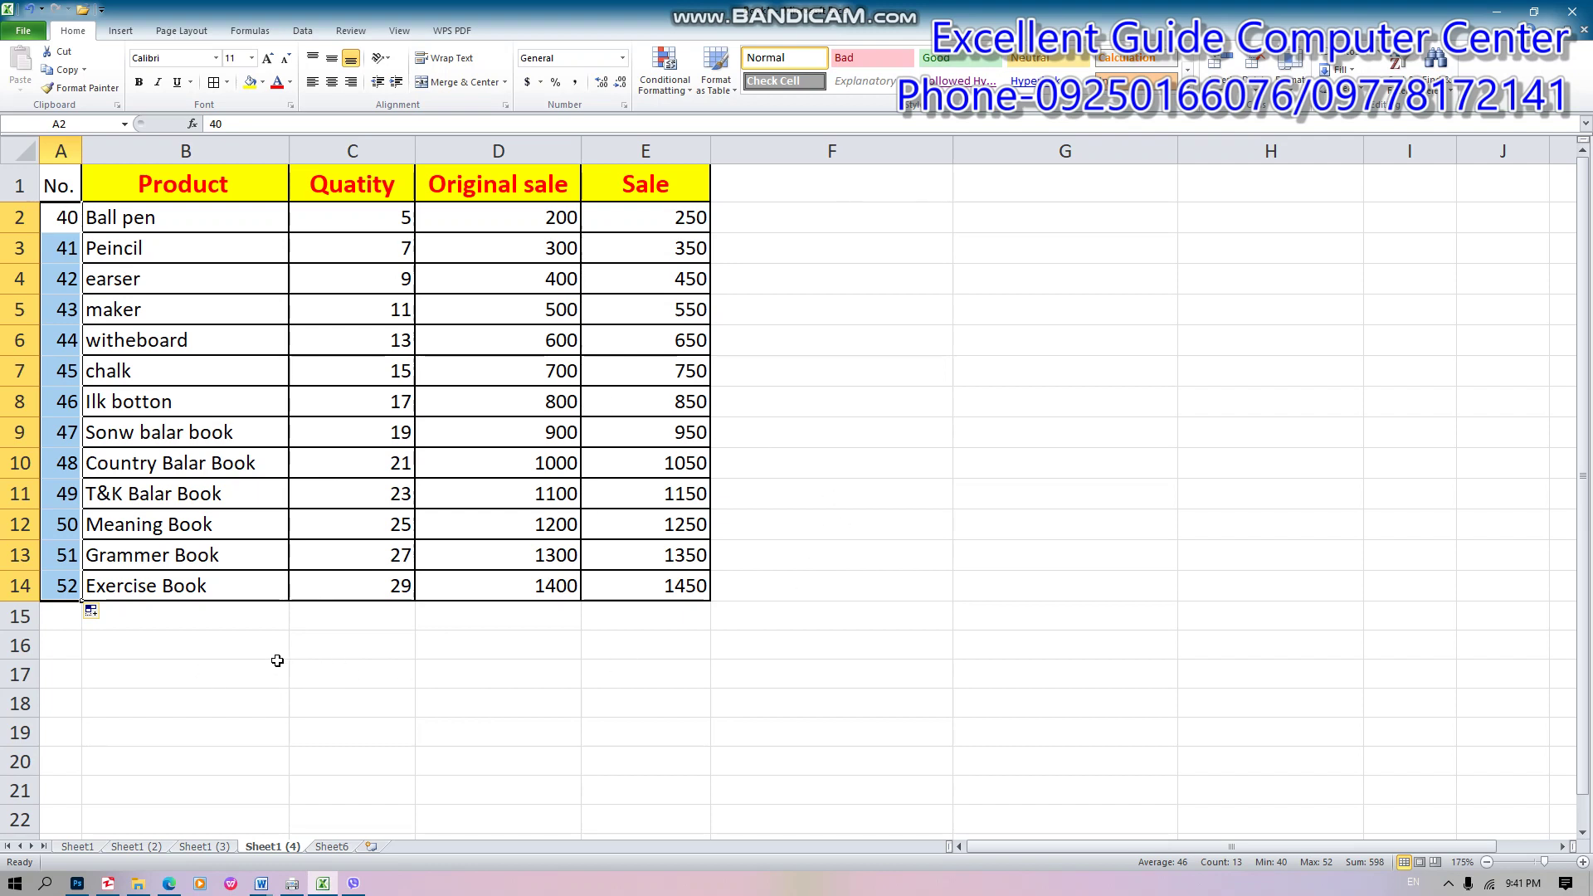
left_click(199, 619)
left_click(57, 617)
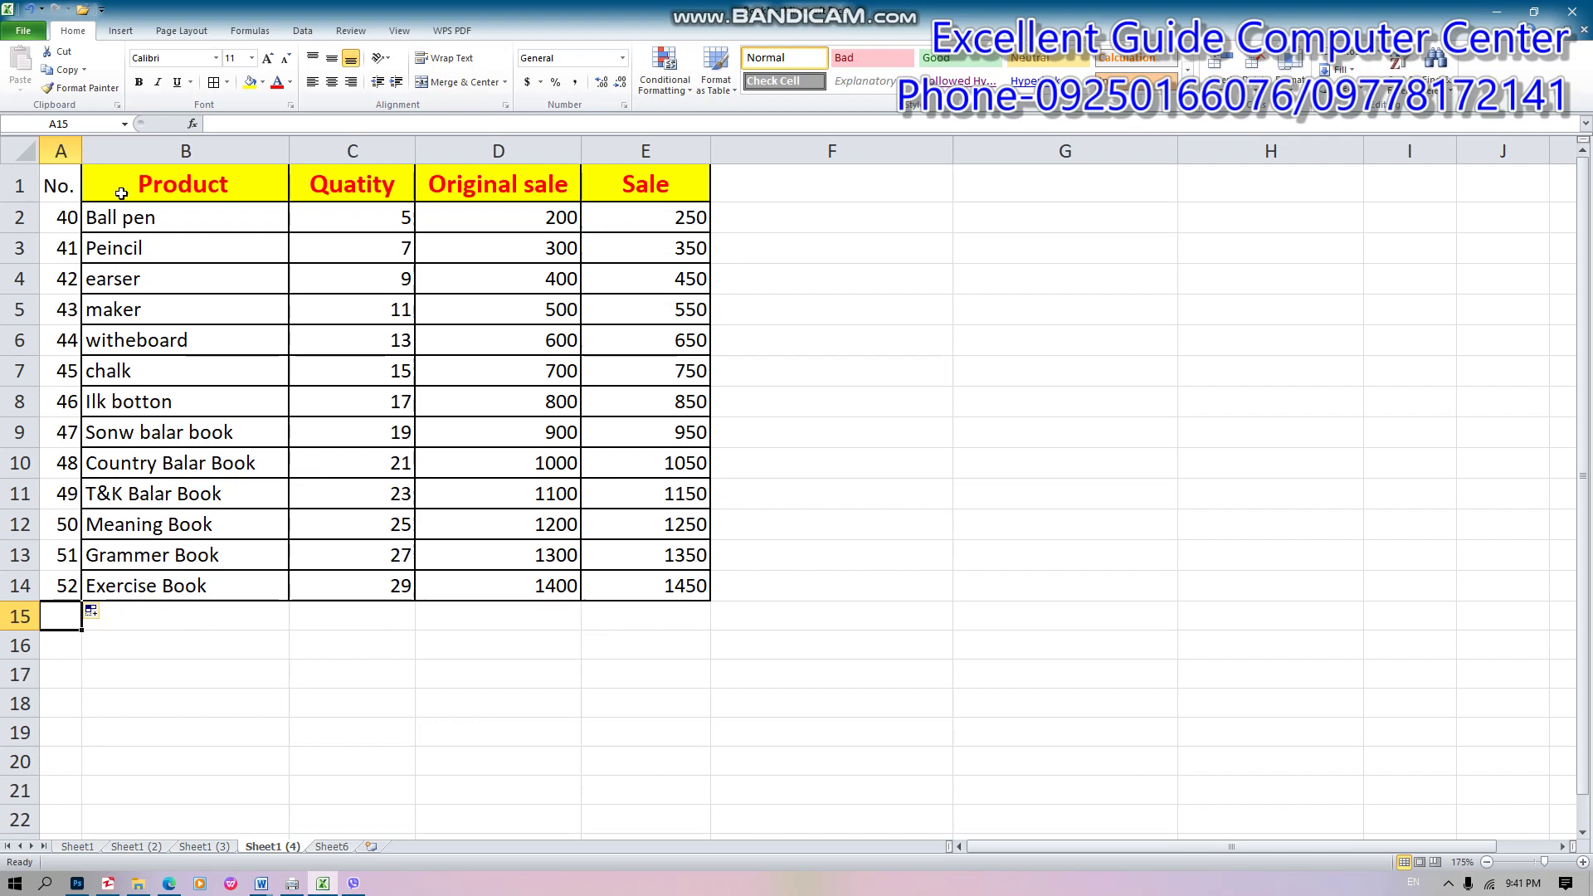
Enter the formula =COUNT(B2:B13) in cell B15 below the Product column on Sheet1 (4)
left_click(145, 620)
type("=coun")
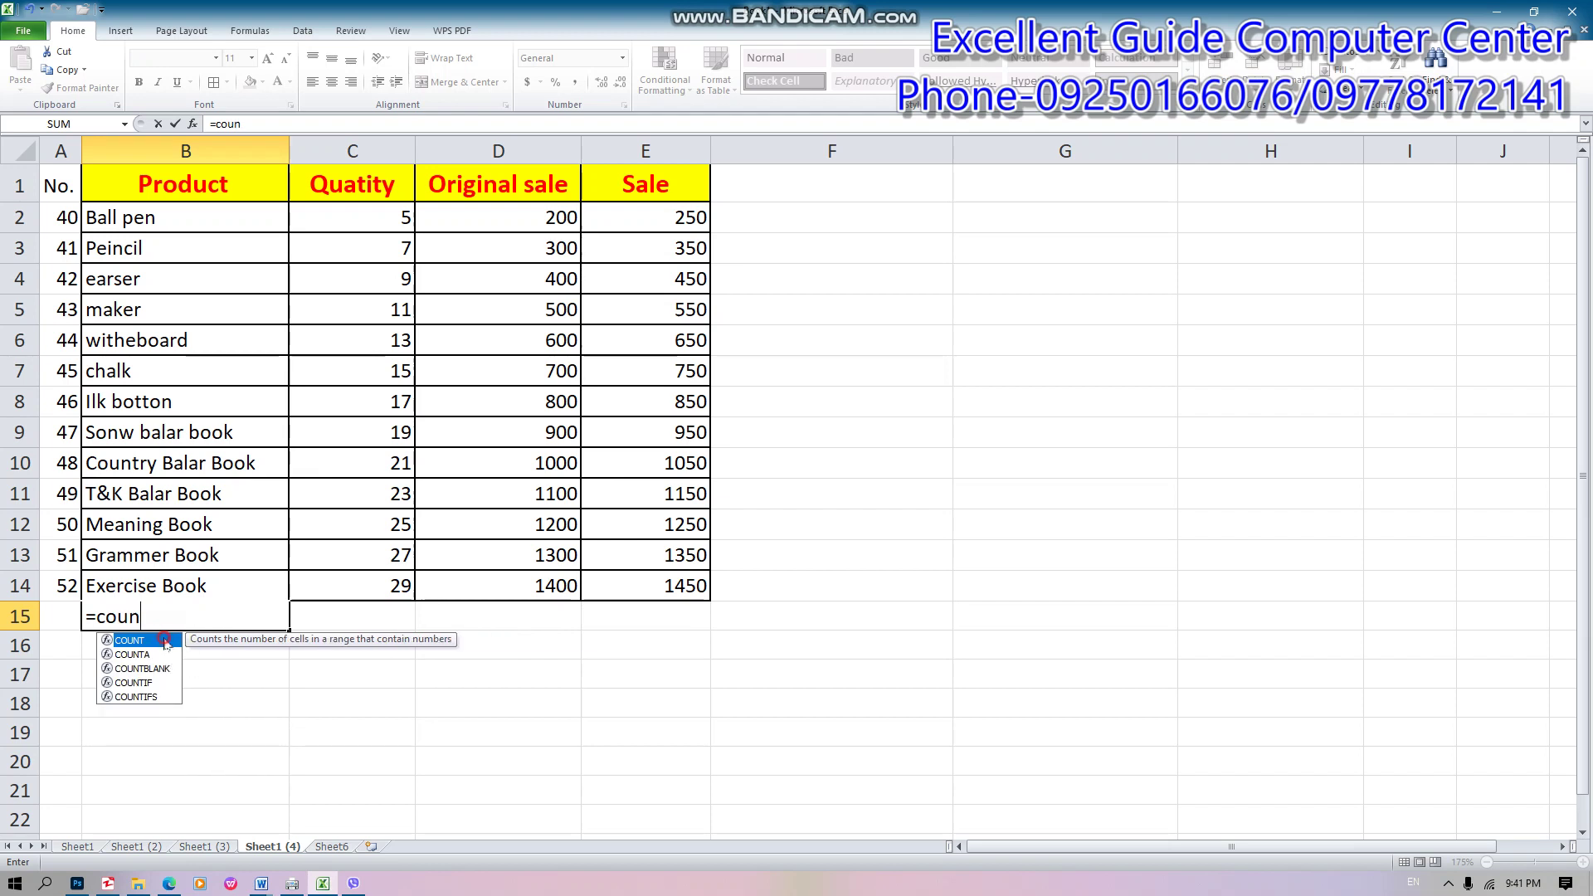
double_click(166, 641)
left_click_drag(171, 225, 241, 564)
key("Return")
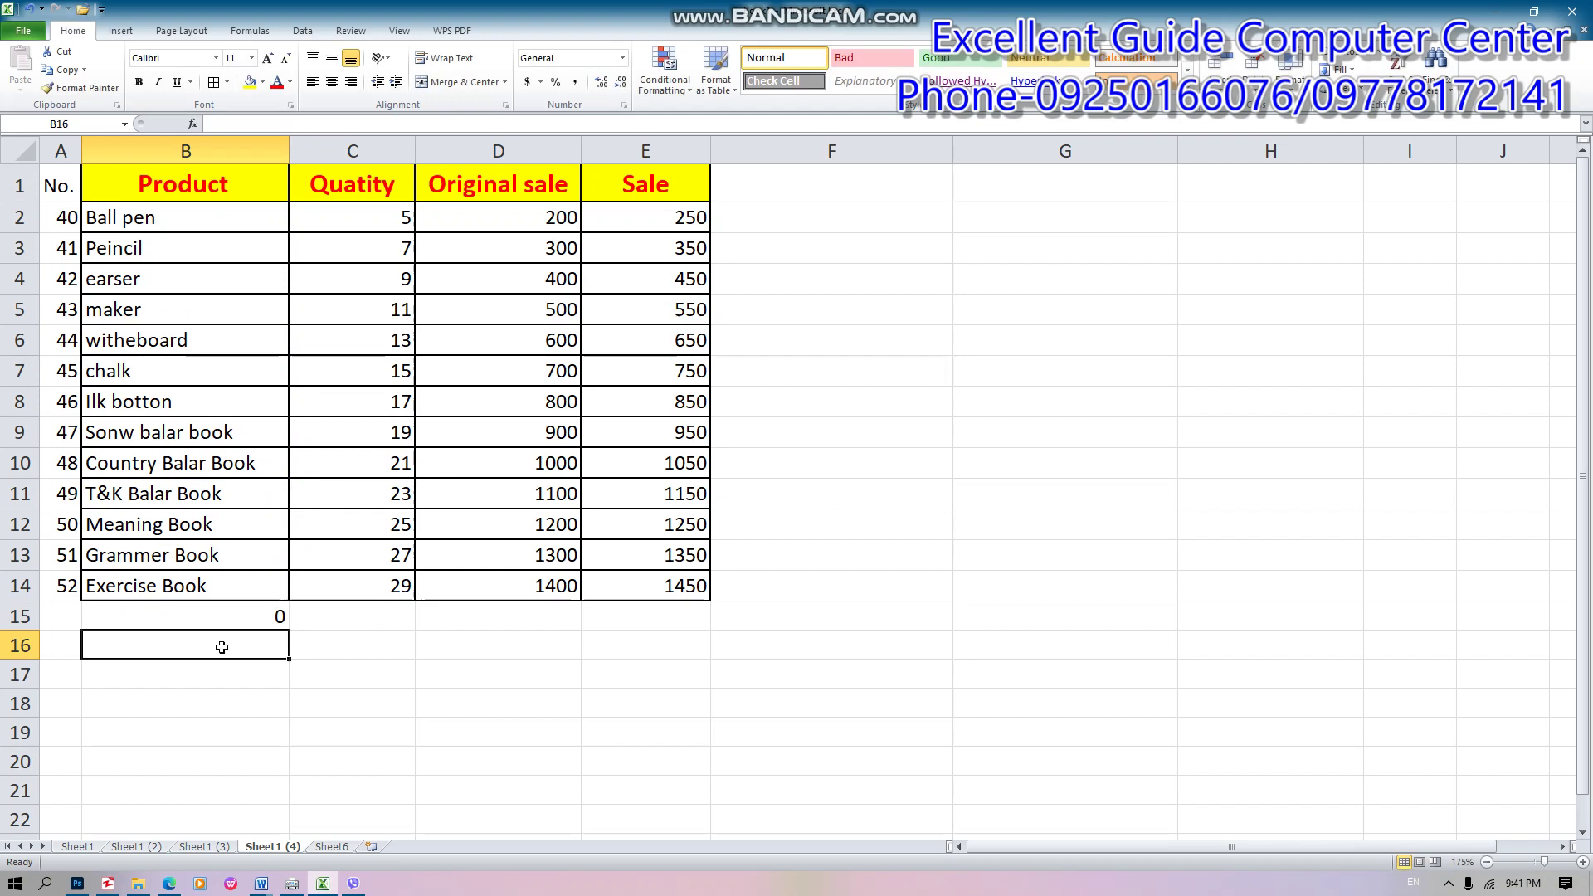
left_click(216, 623)
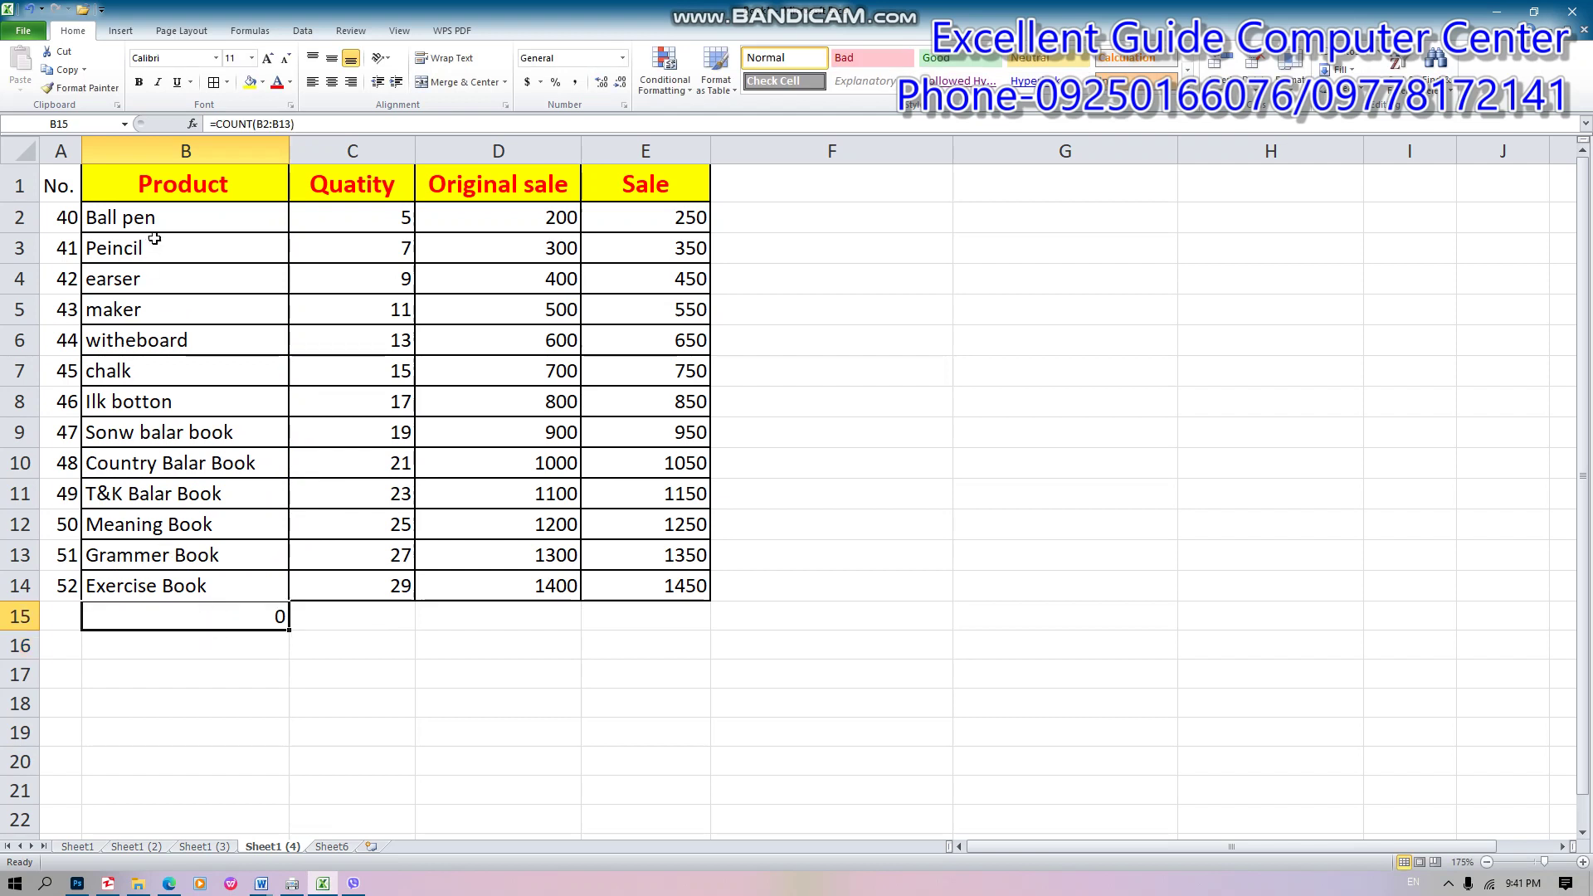
Change the function in B15 to COUNTA so the formula reads =COUNTA(B2:B13)
double_click(211, 614)
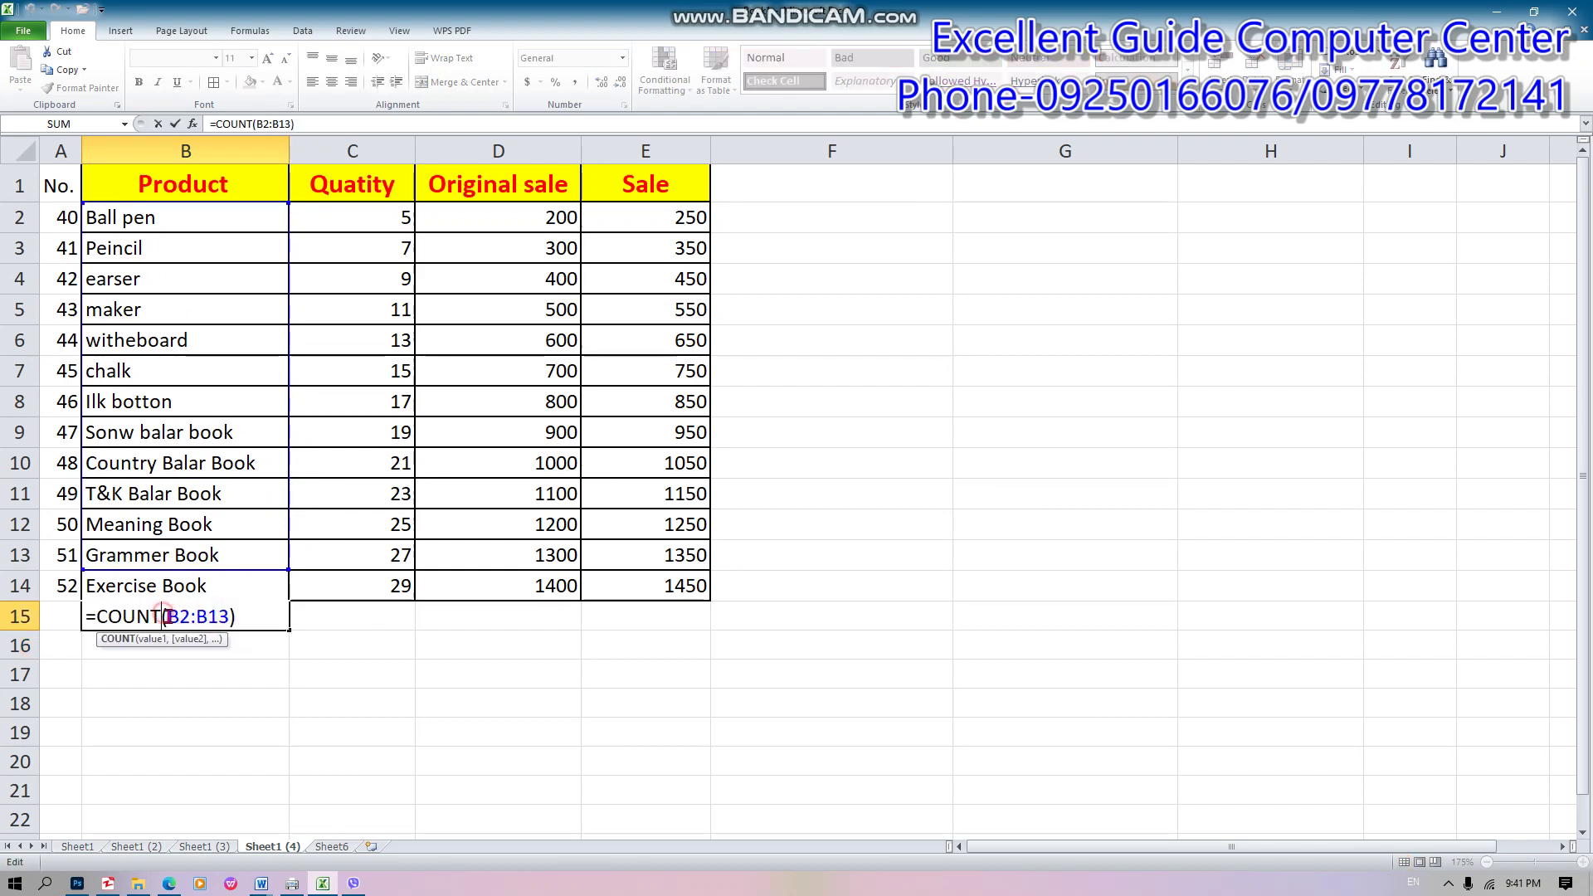
type("a")
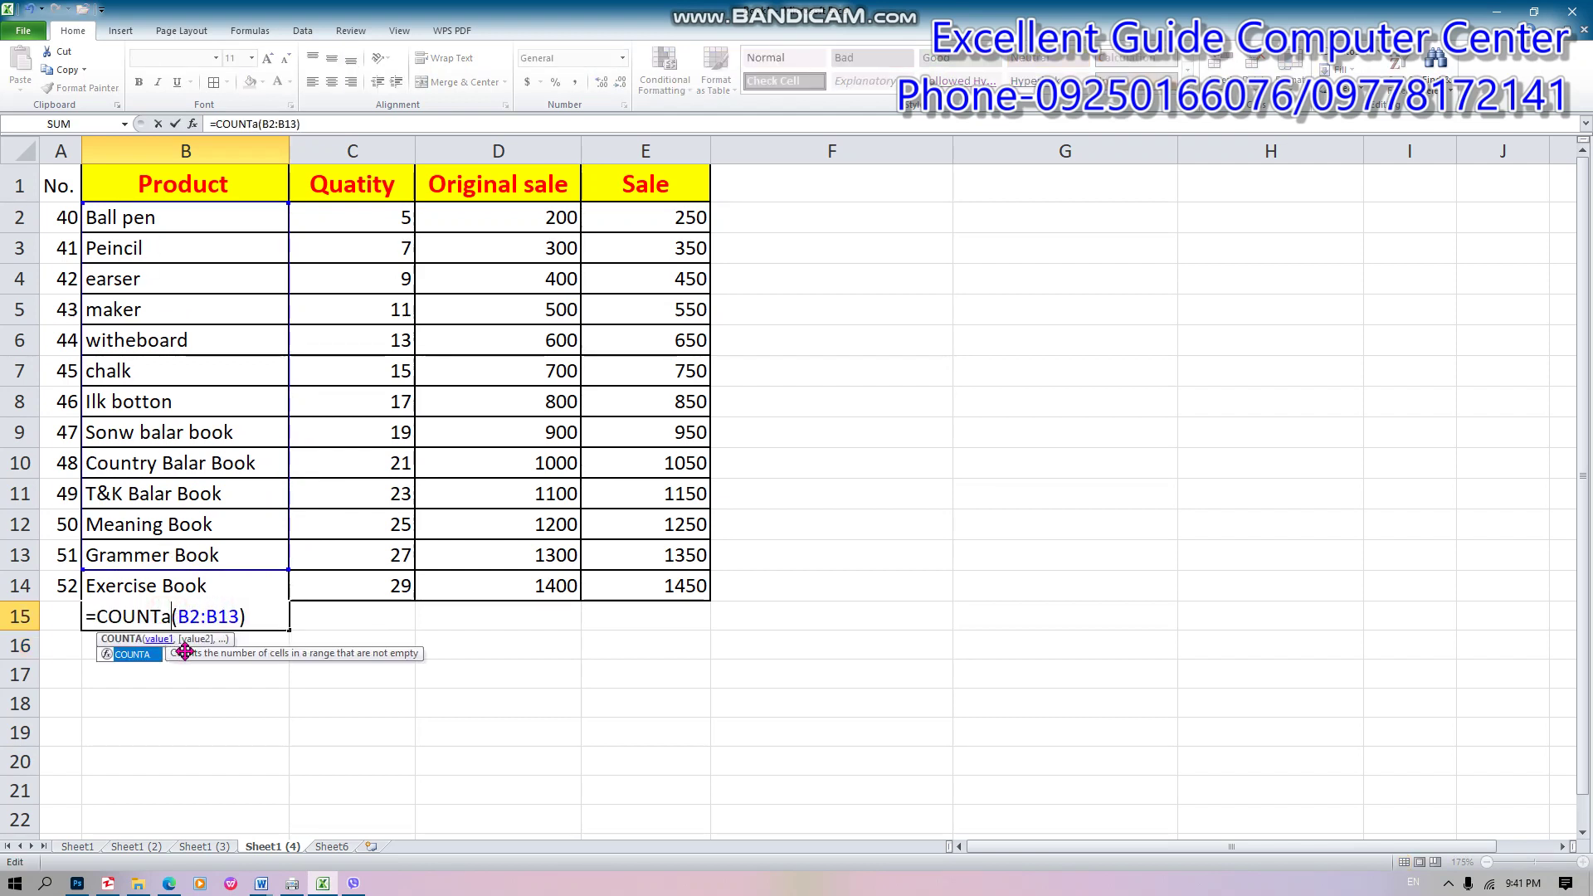
left_click(272, 616)
key("Return")
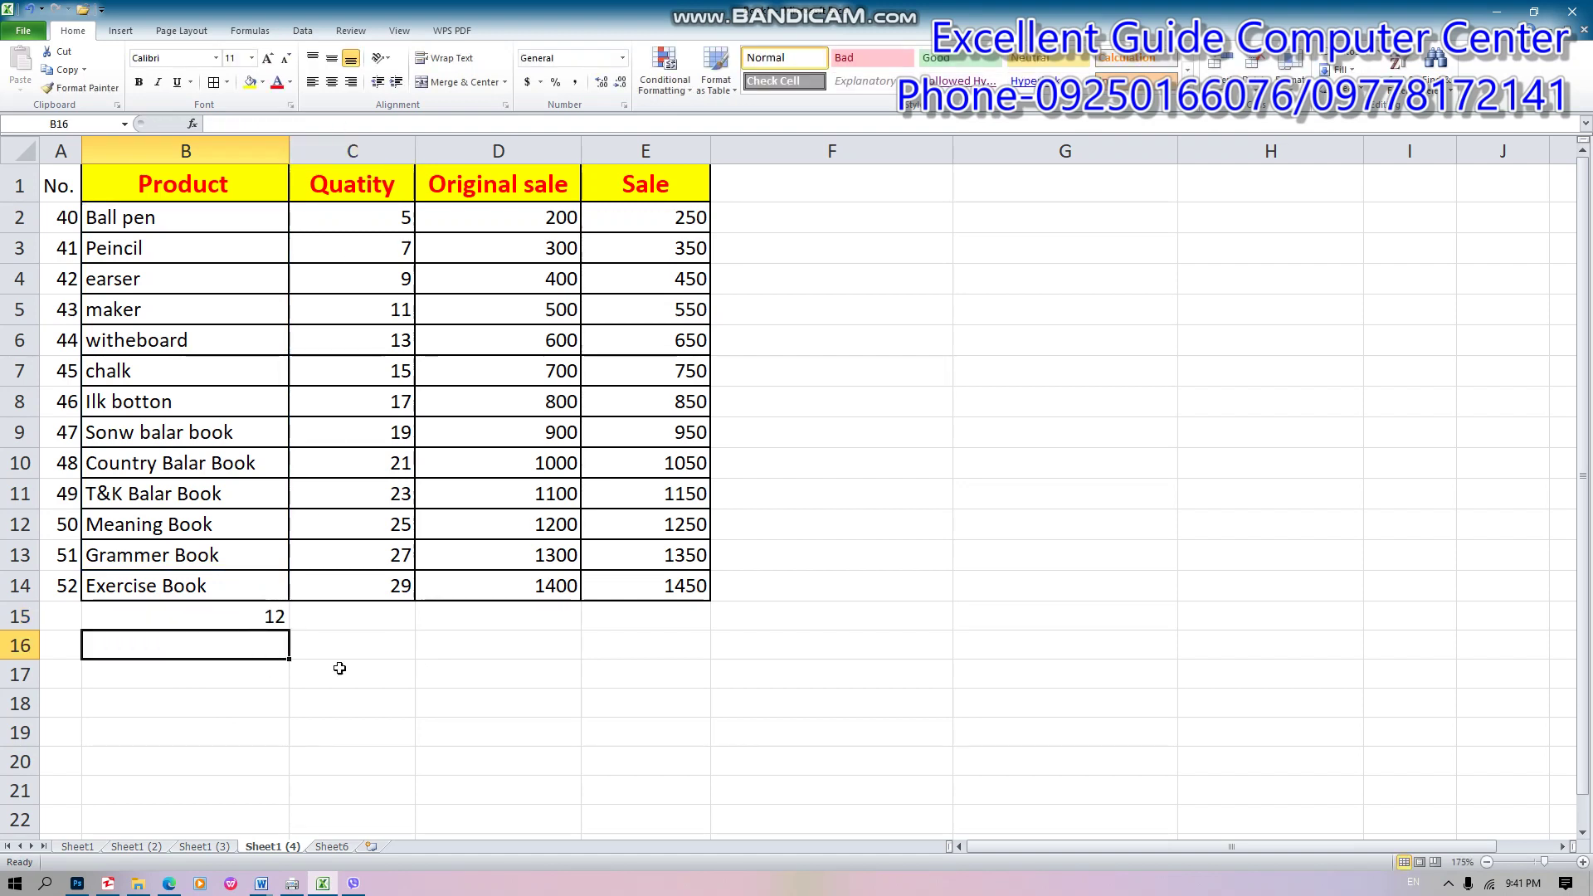
Enter the formula =COUNT(C2:C14) in cell C15 below the Quatity column
left_click(334, 619)
type("=")
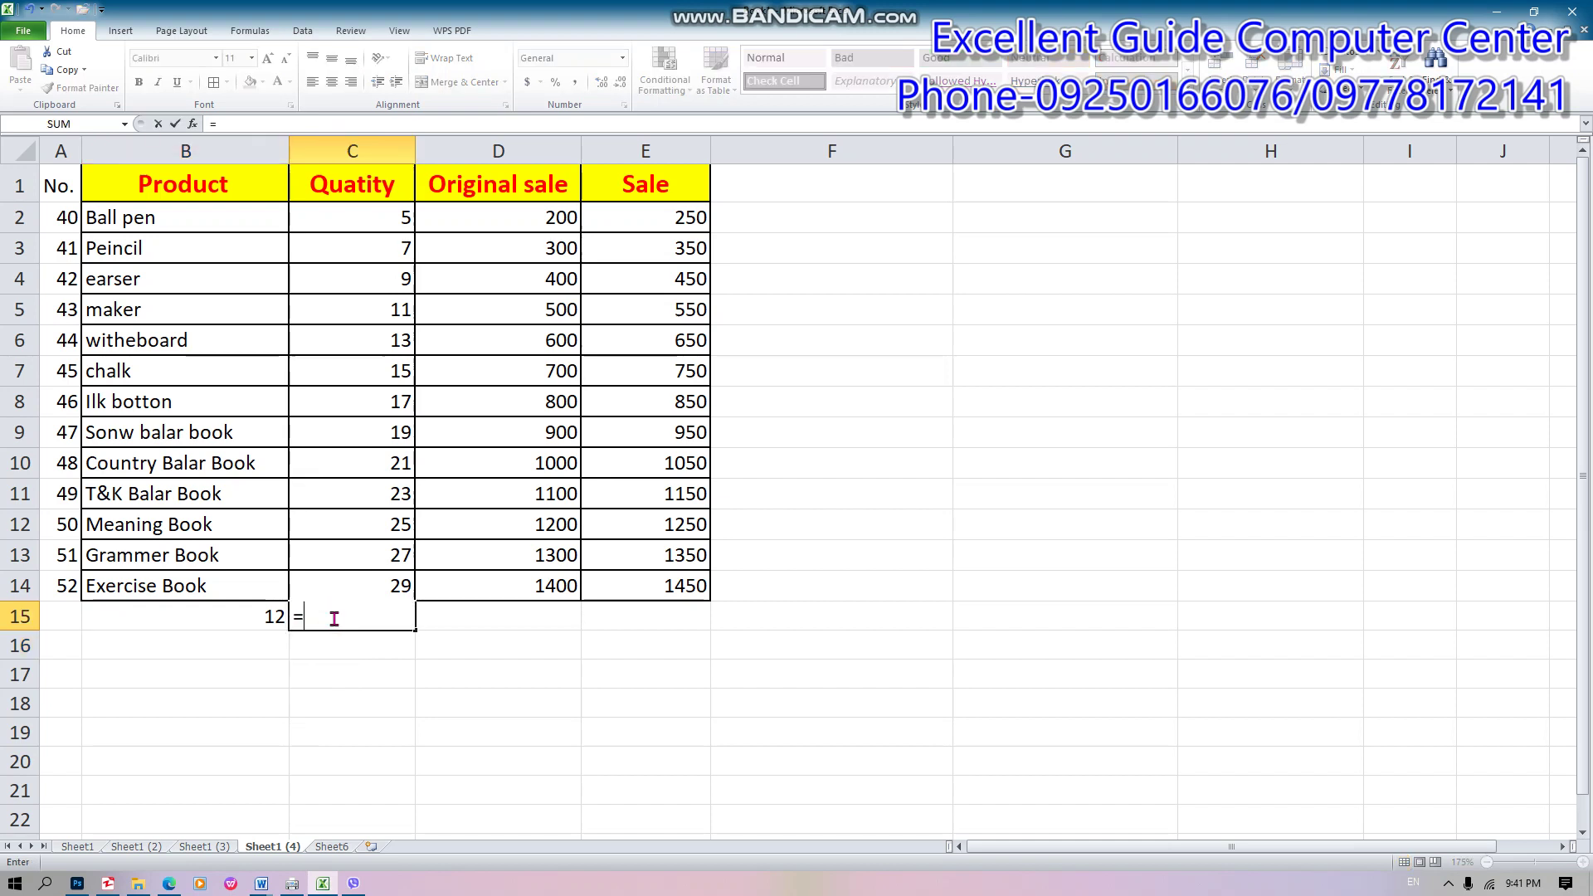
type("coun")
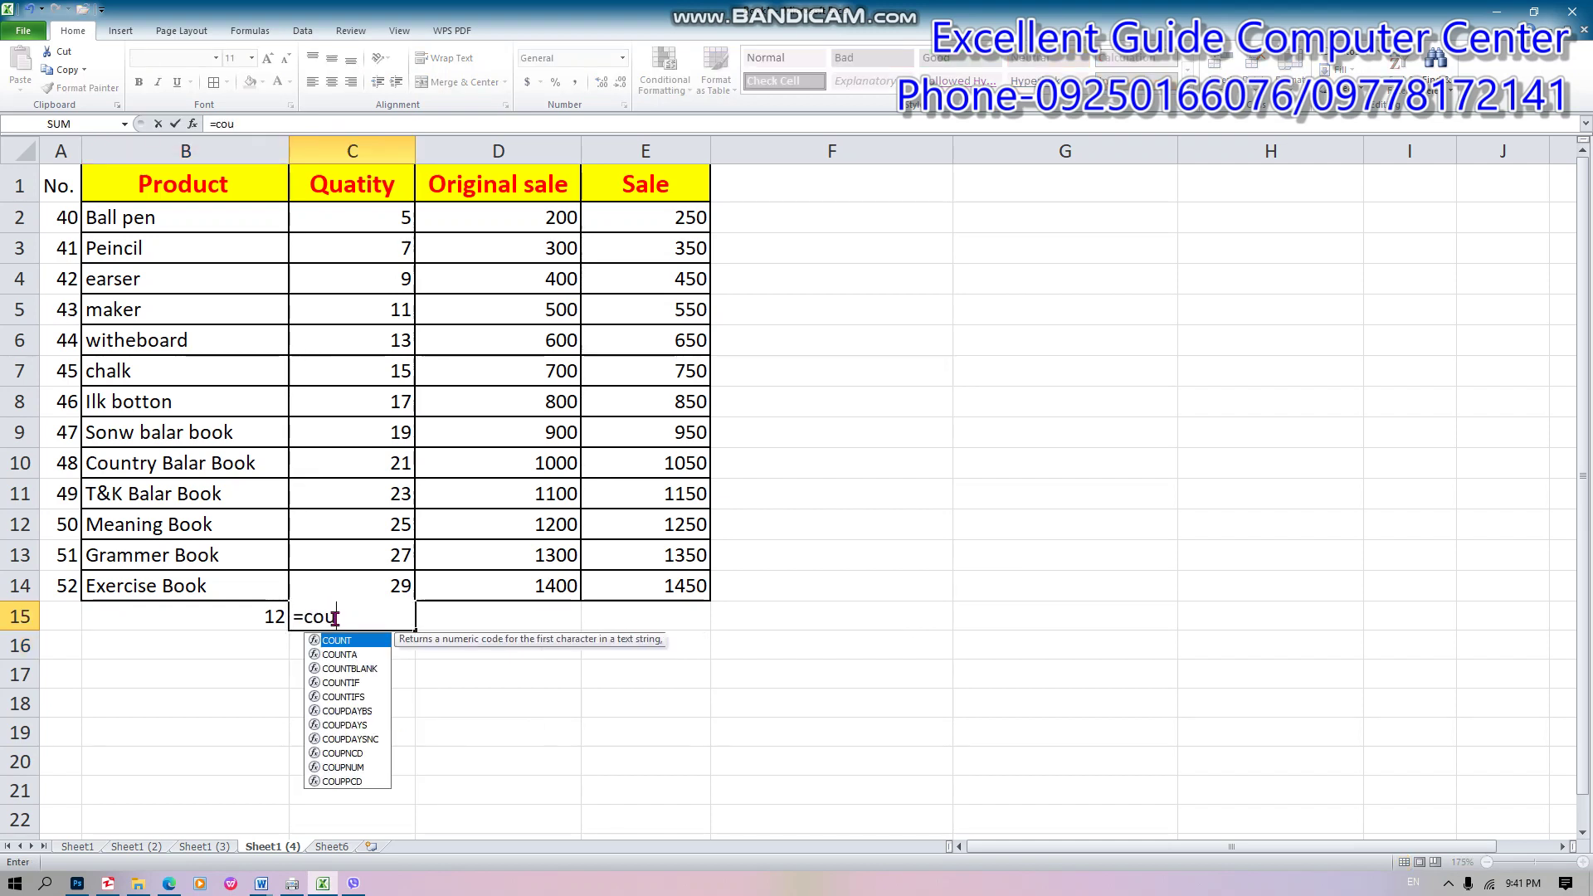
double_click(349, 641)
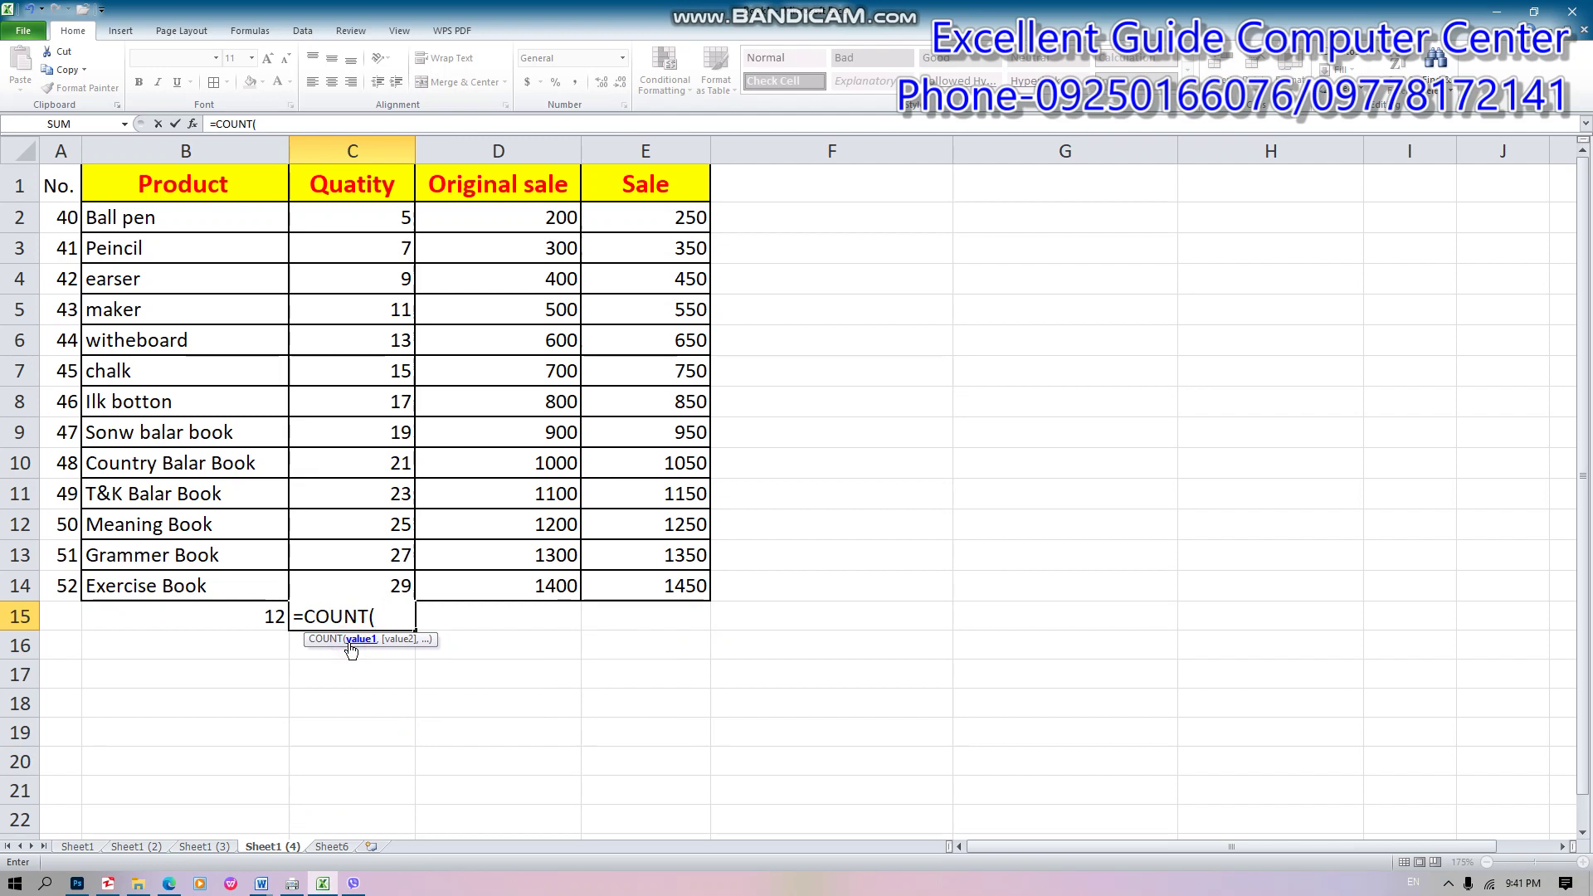
left_click_drag(357, 218, 355, 586)
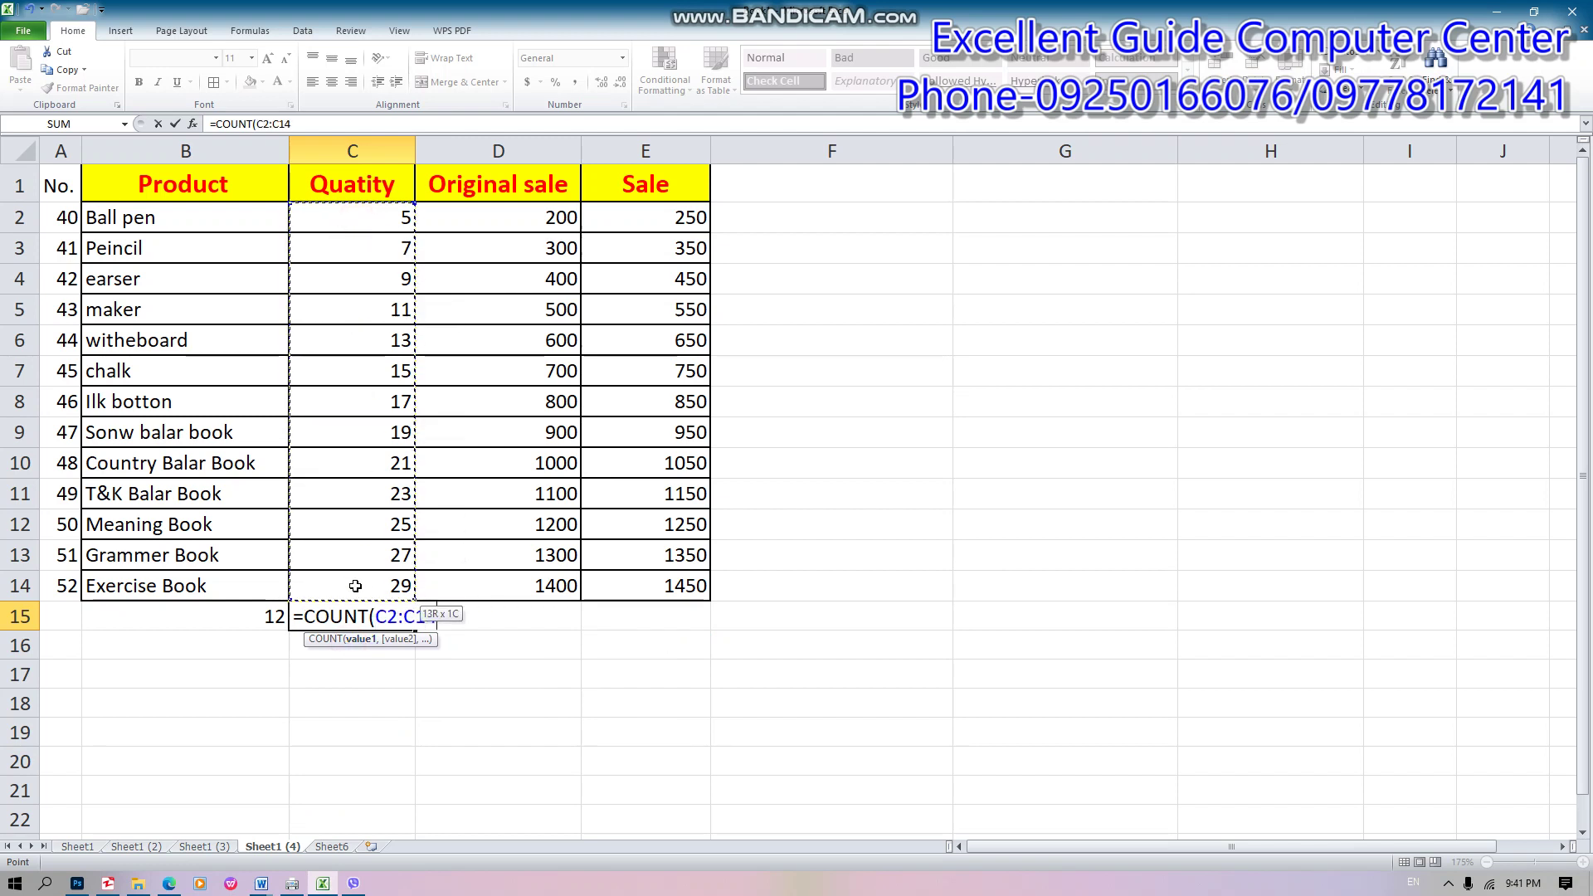
key("Return")
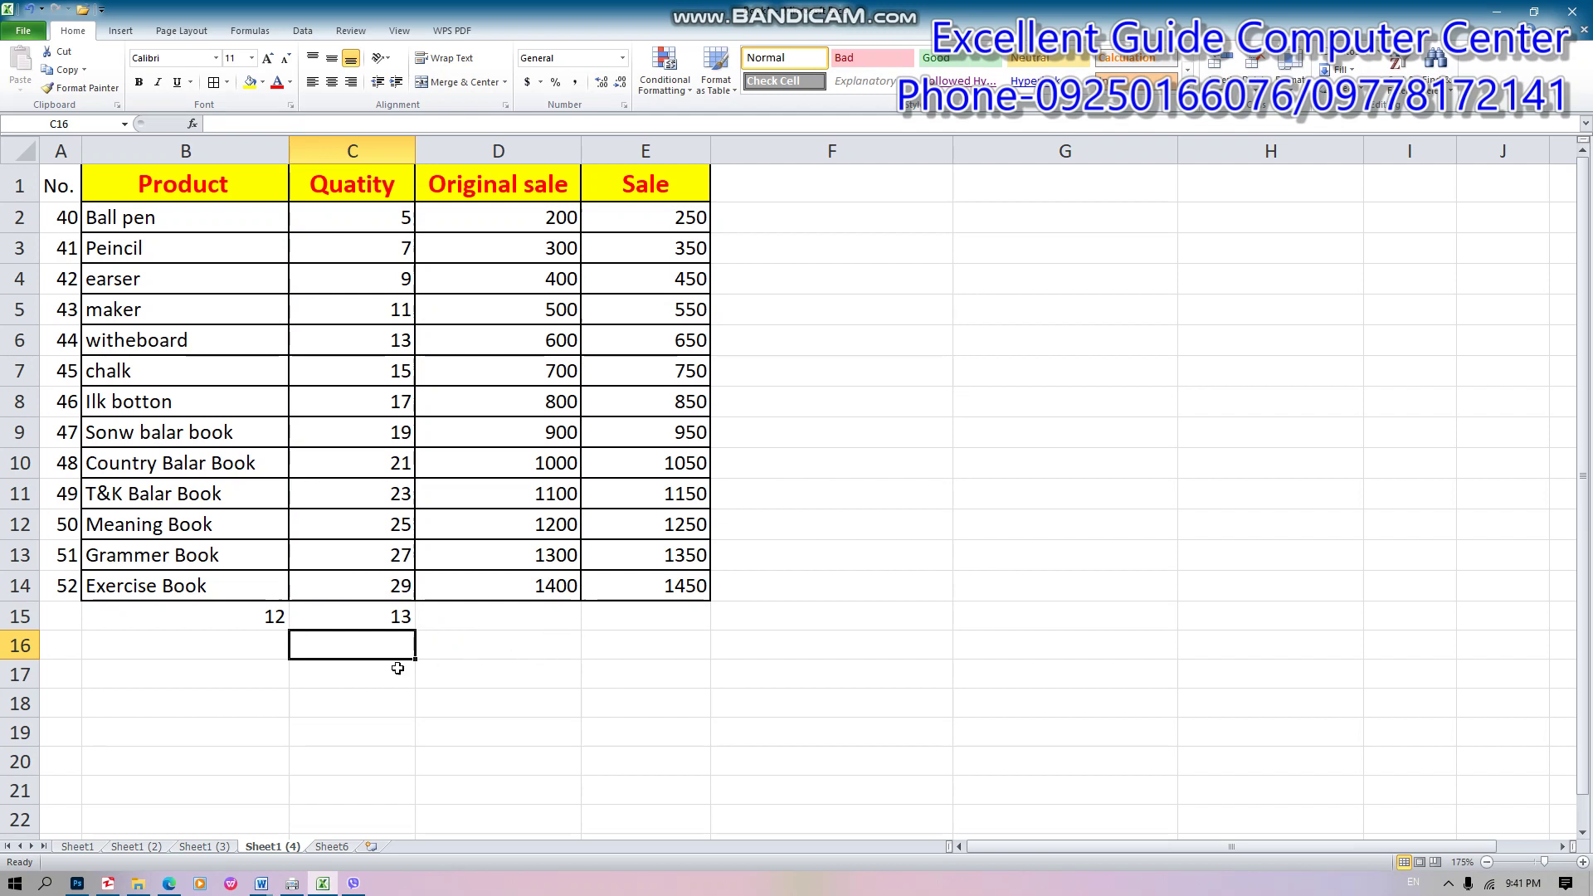
left_click(379, 600)
left_click(380, 615)
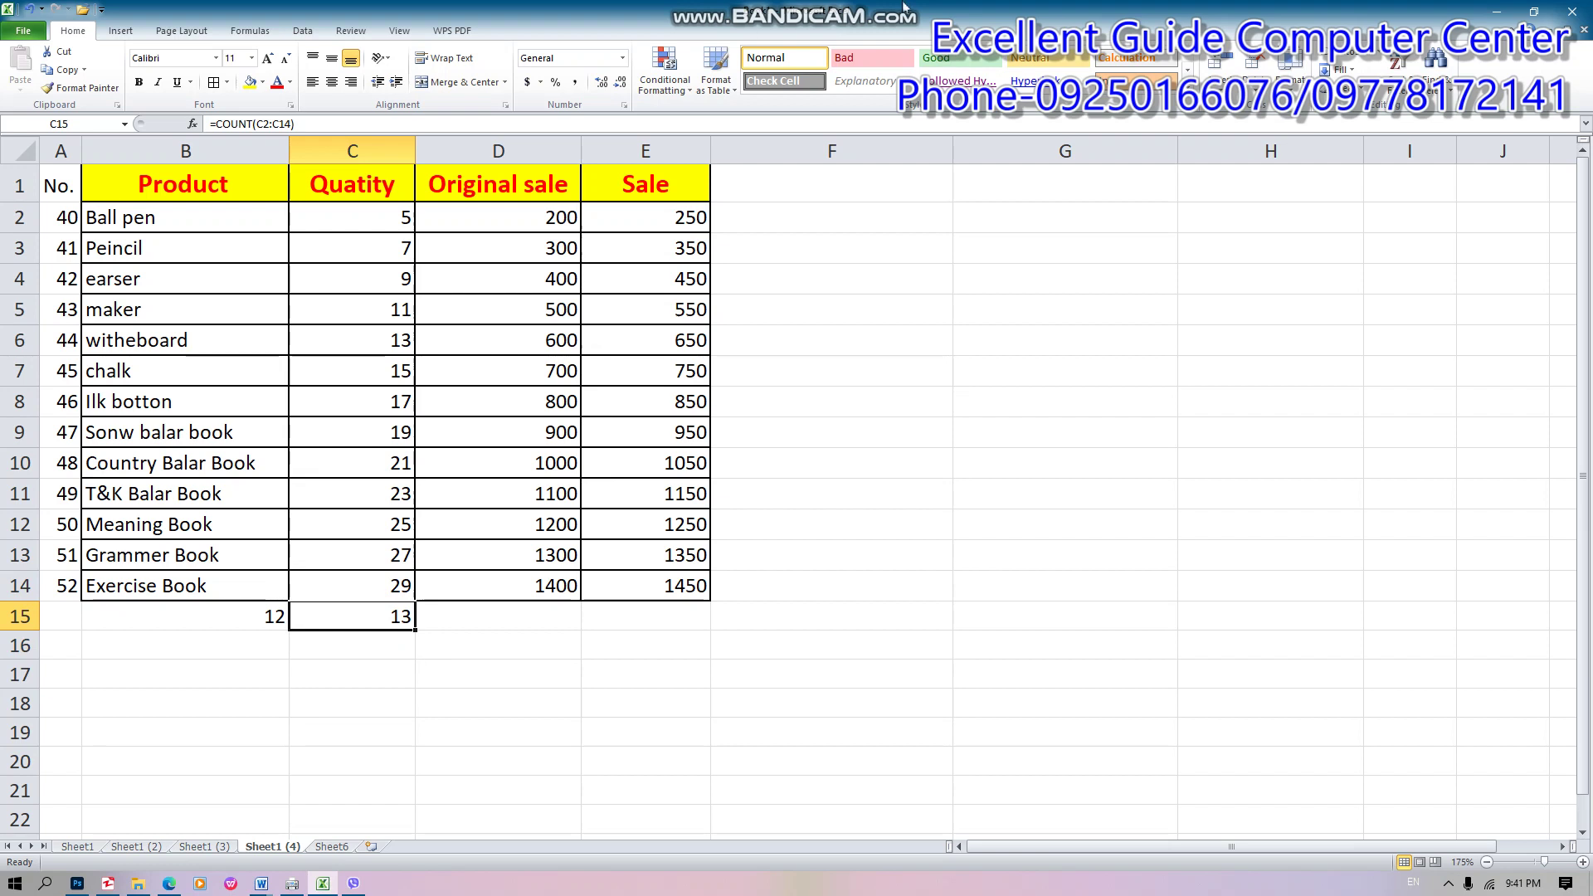
left_click(256, 156)
left_click(557, 436)
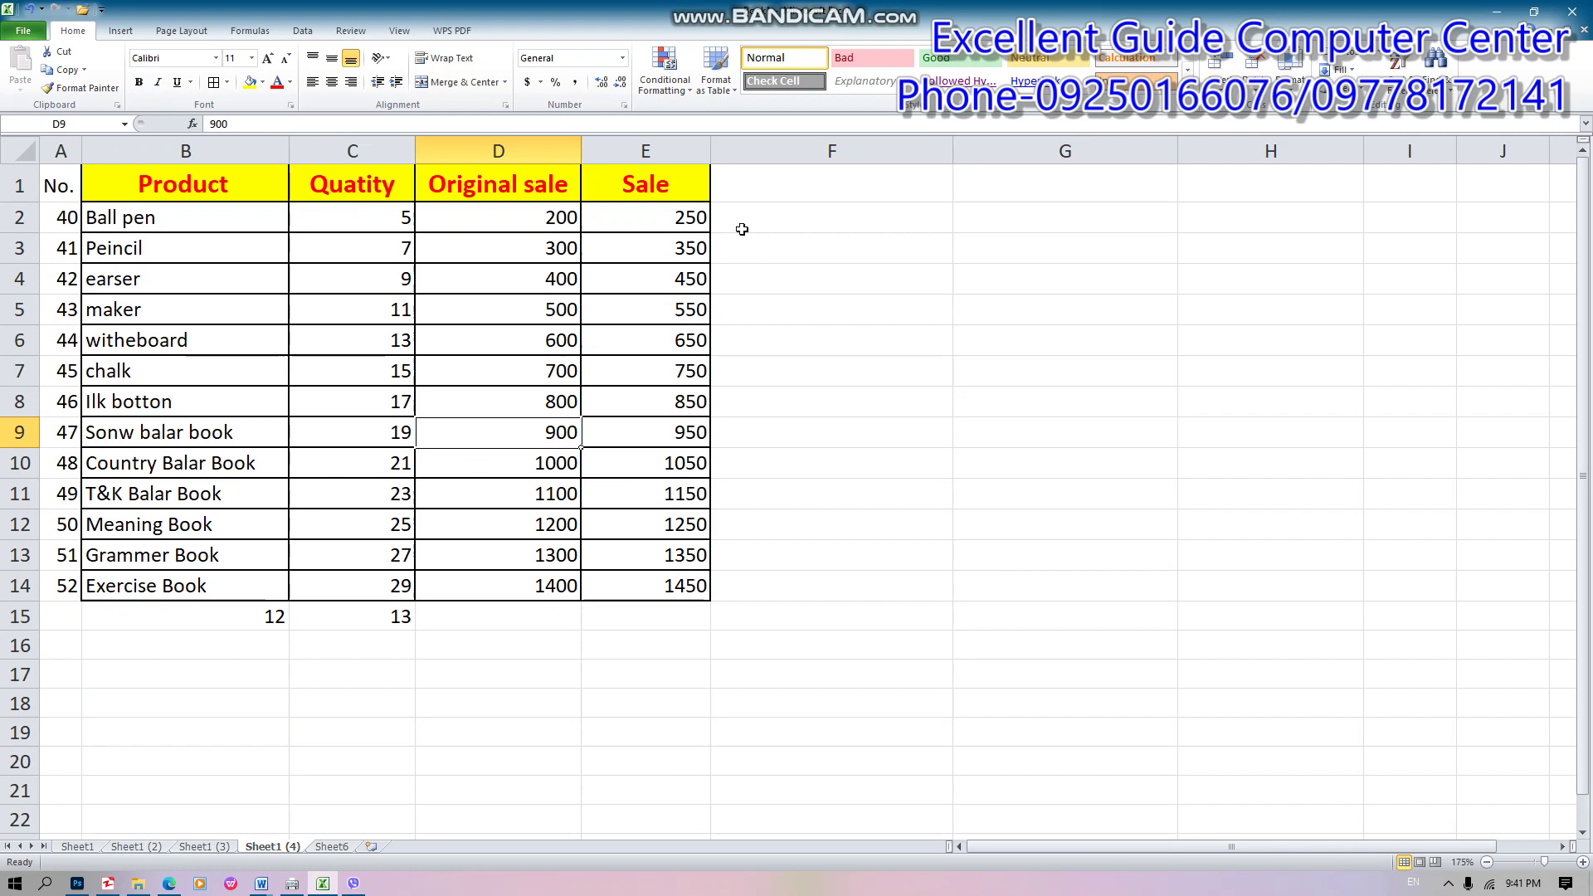